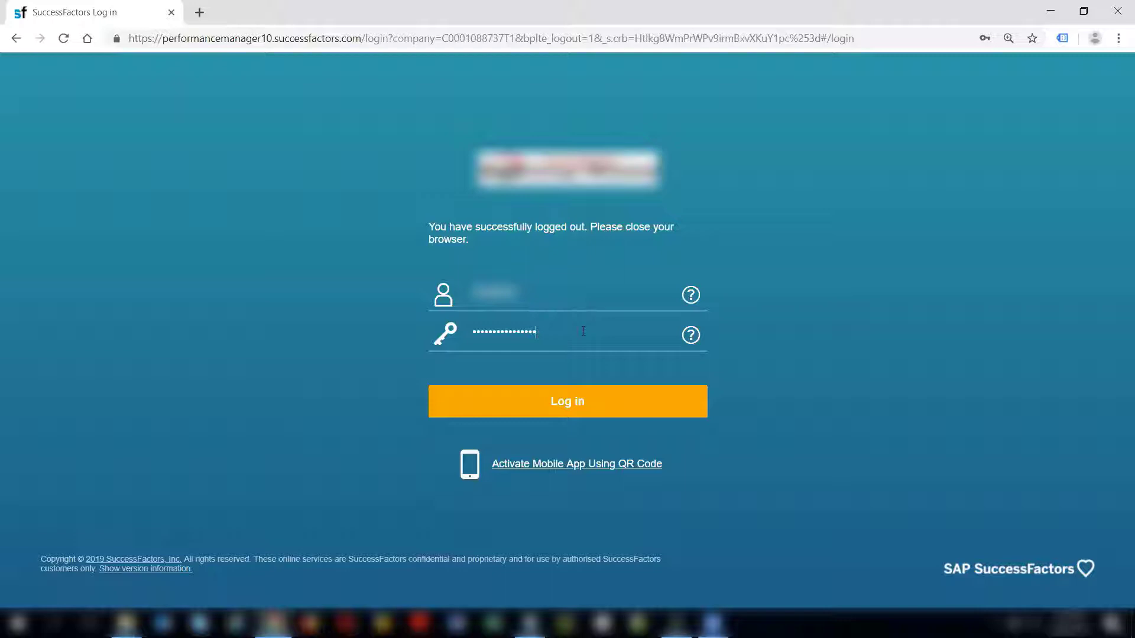
Step: Log in to SAP SuccessFactors with the account credentials to reach the Home page
left_click(556, 410)
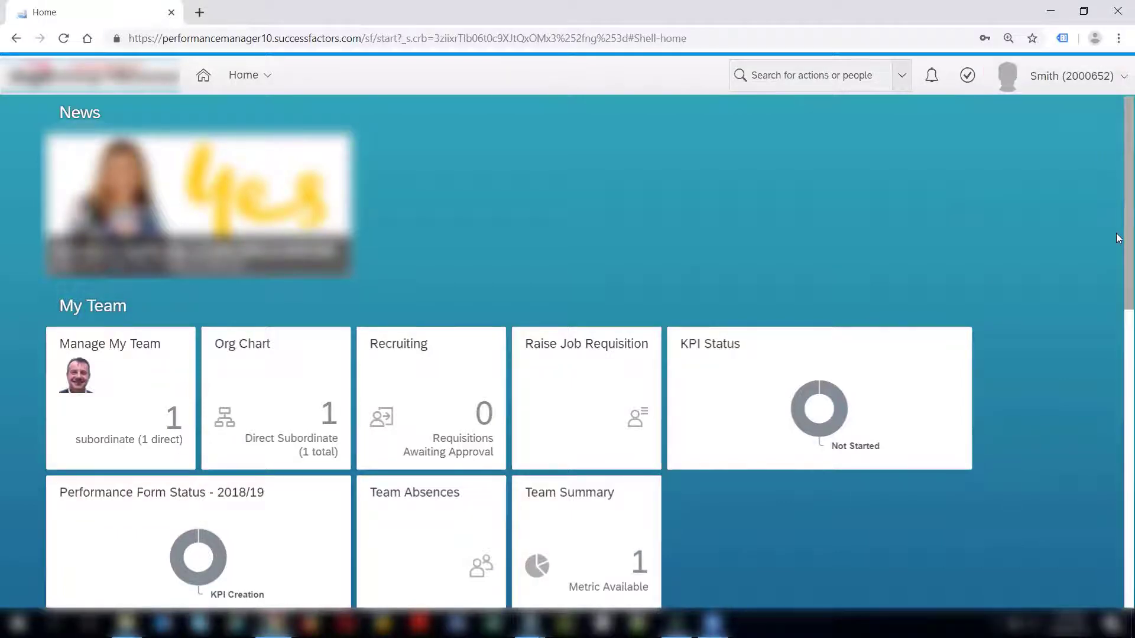
Step: Scroll down the Home page to the My Info section with the Time Off tile
scroll(1118, 238, "down", 6)
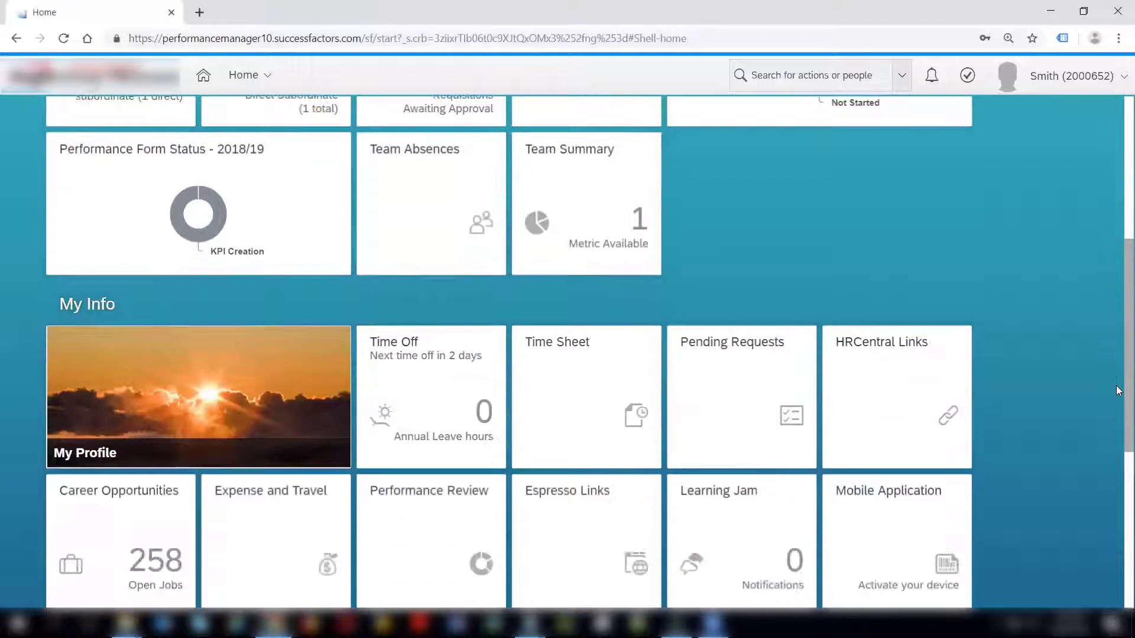
scroll(1118, 390, "down", 1)
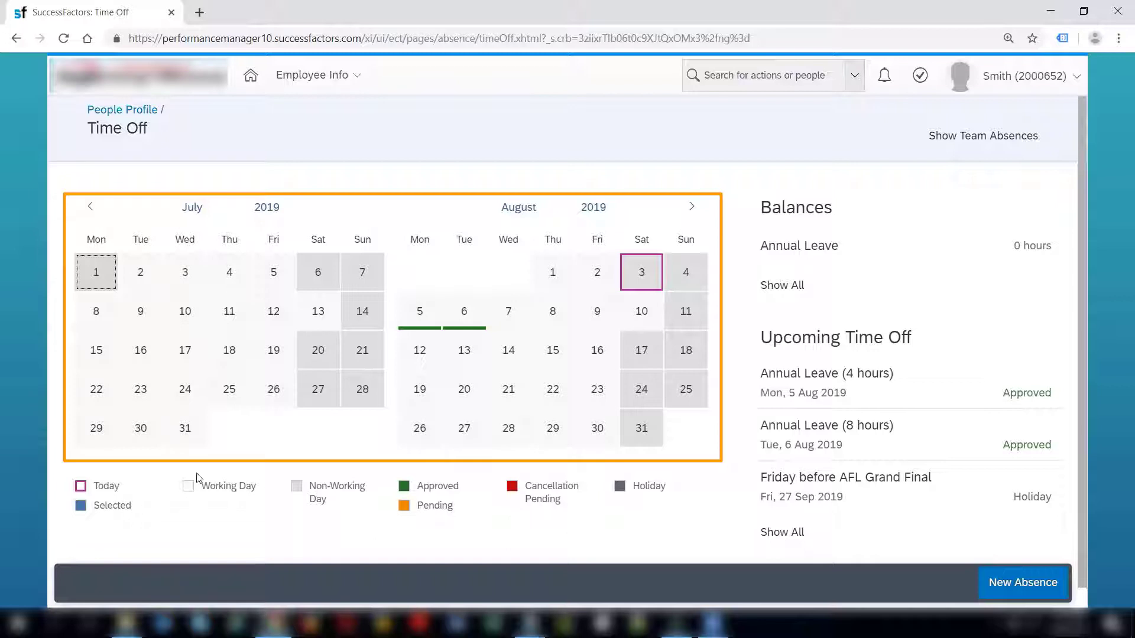
Step: Try 31, 24, 28 and 27 July on the Time Off calendar, ending on 25 July 2019
left_click(180, 435)
left_click(184, 388)
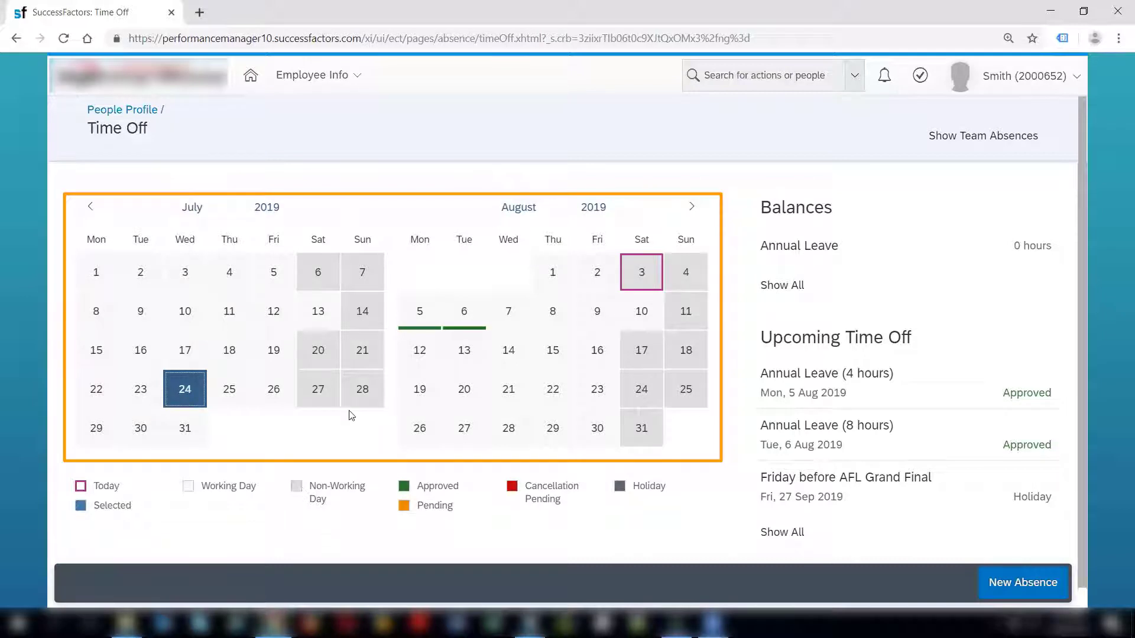
left_click(361, 400)
left_click(331, 393)
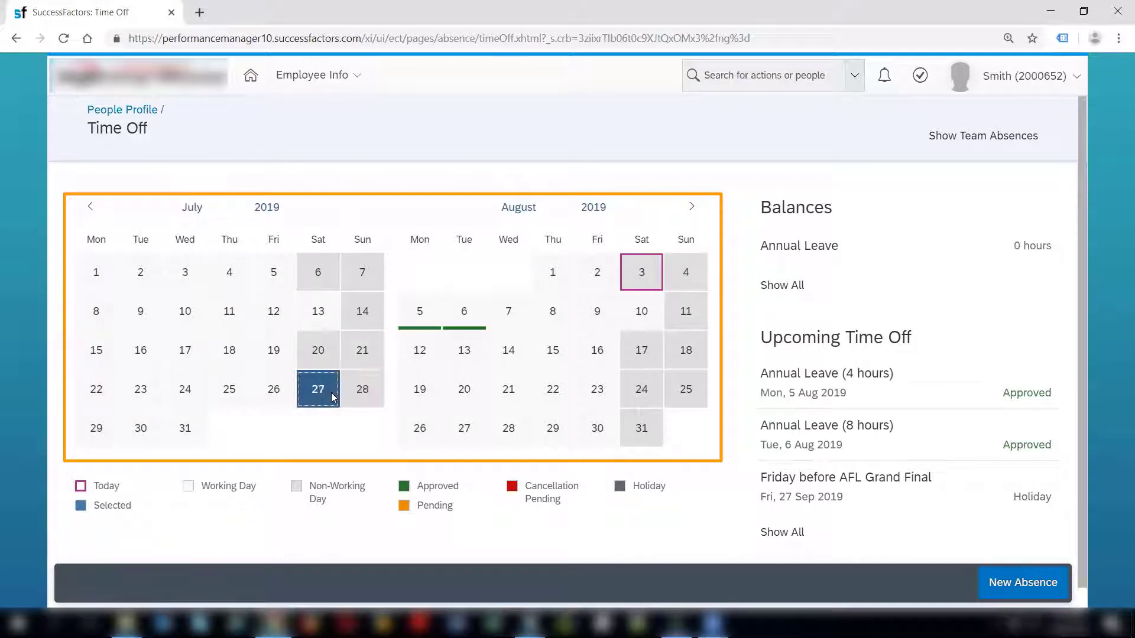
left_click(364, 397)
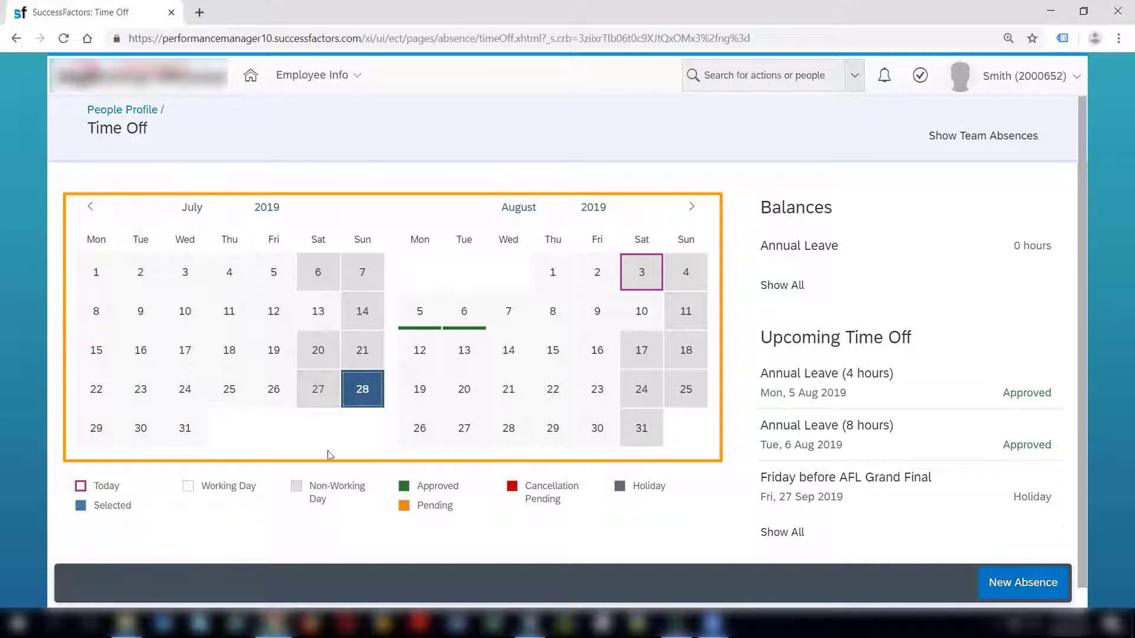
left_click(239, 392)
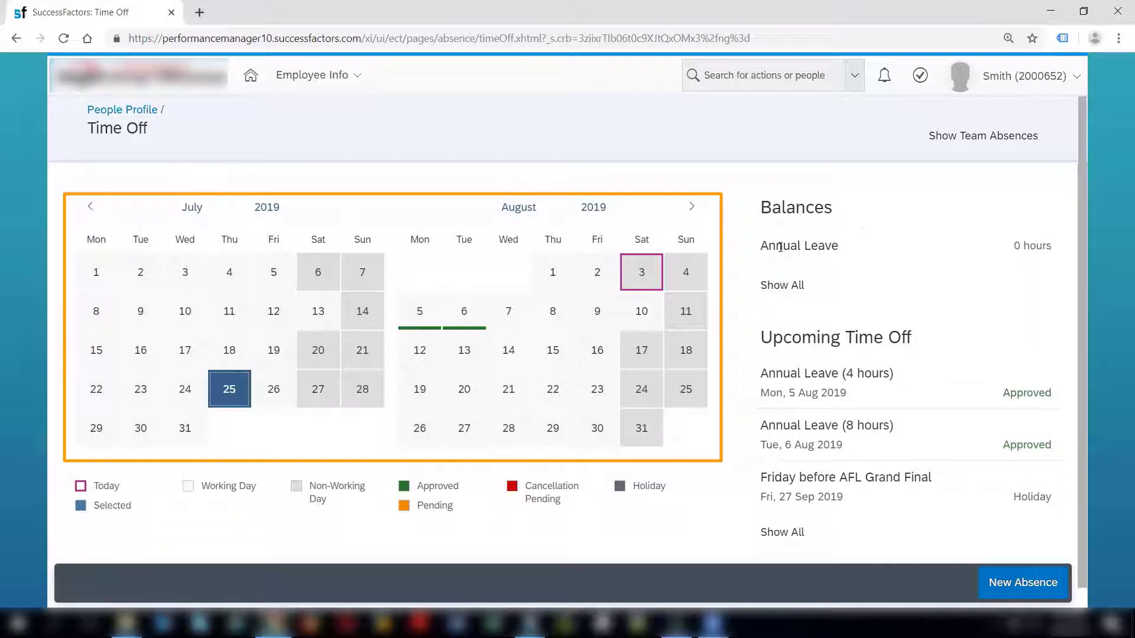
left_click_drag(775, 246, 937, 260)
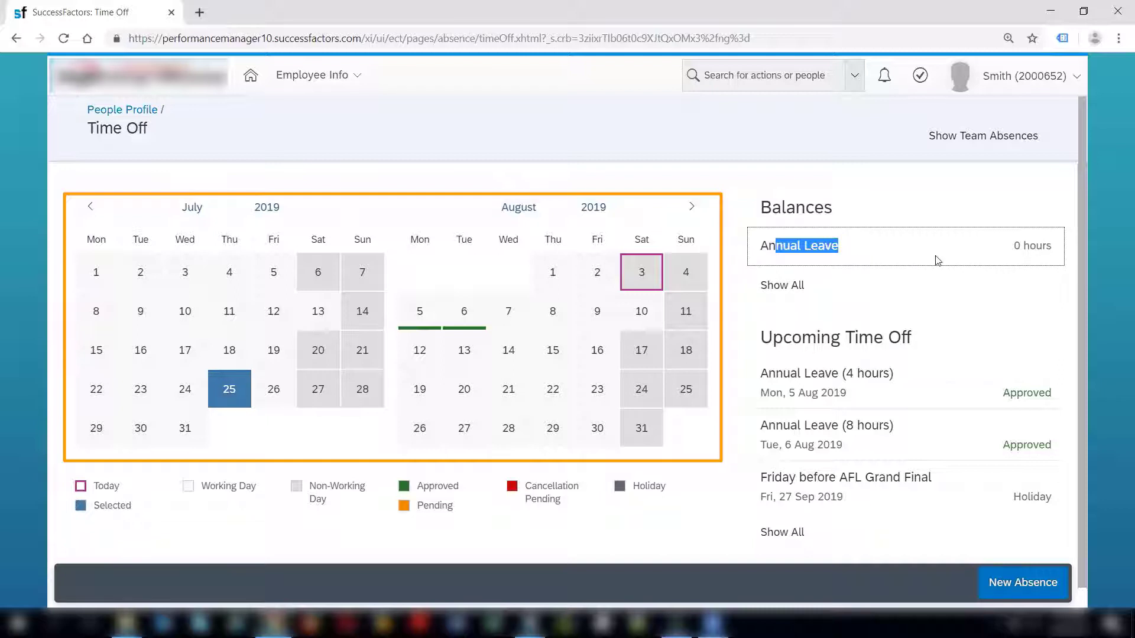
left_click(787, 286)
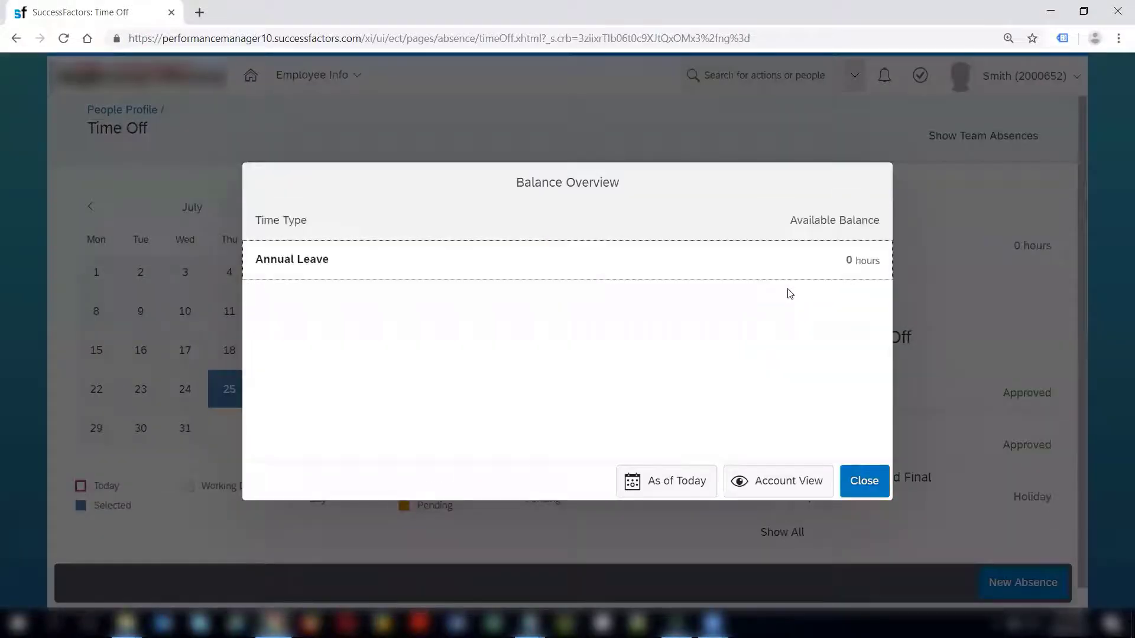
left_click(457, 261)
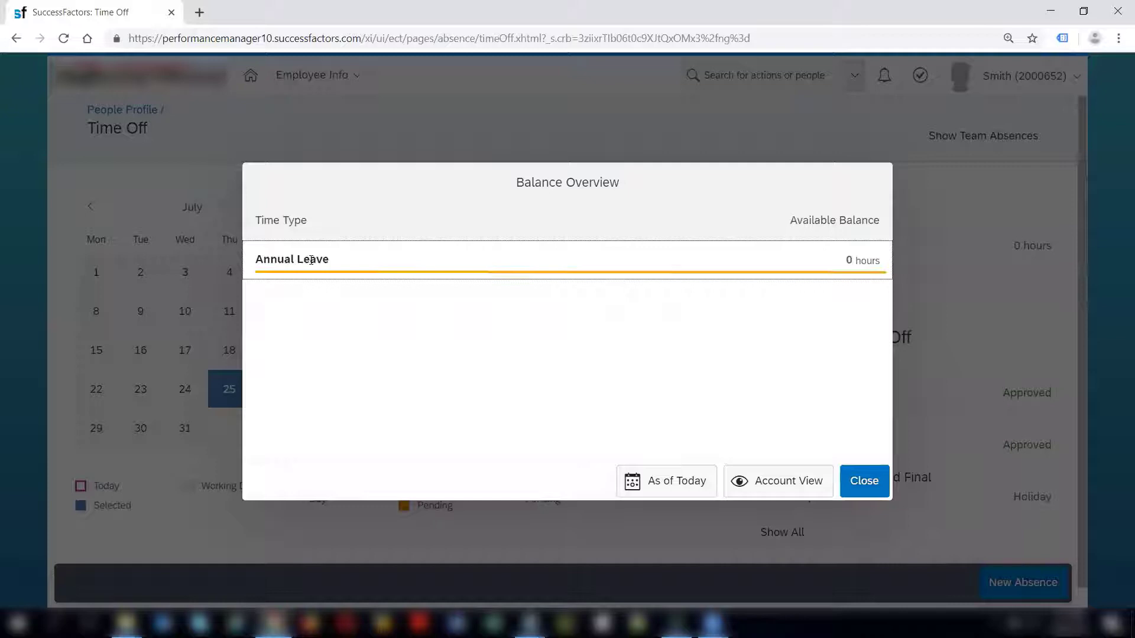
double_click(286, 259)
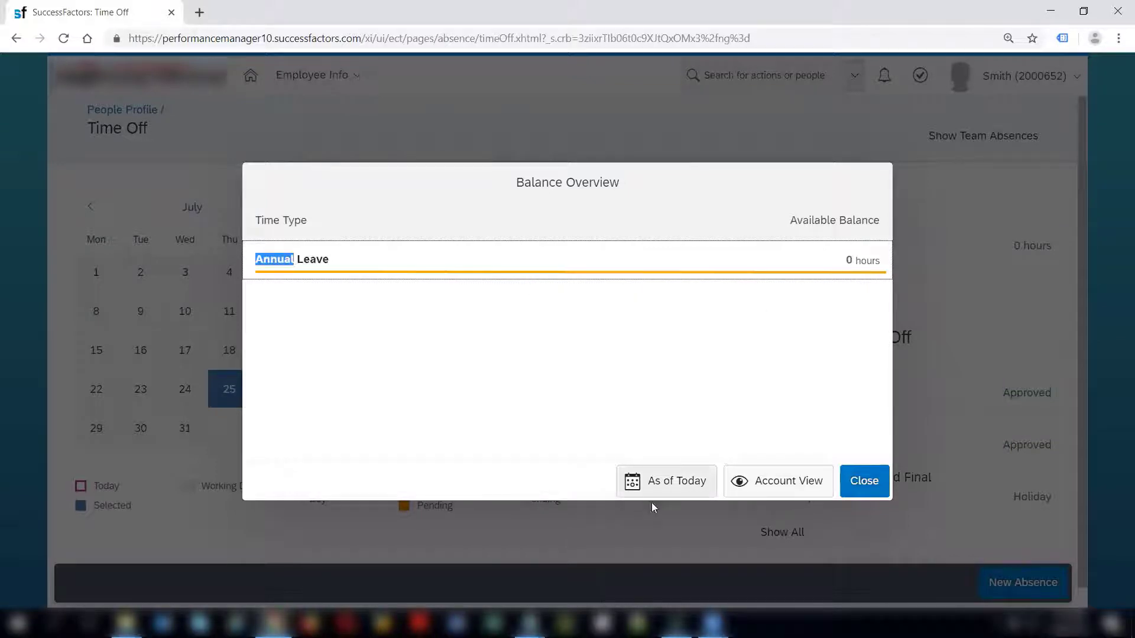
left_click(682, 479)
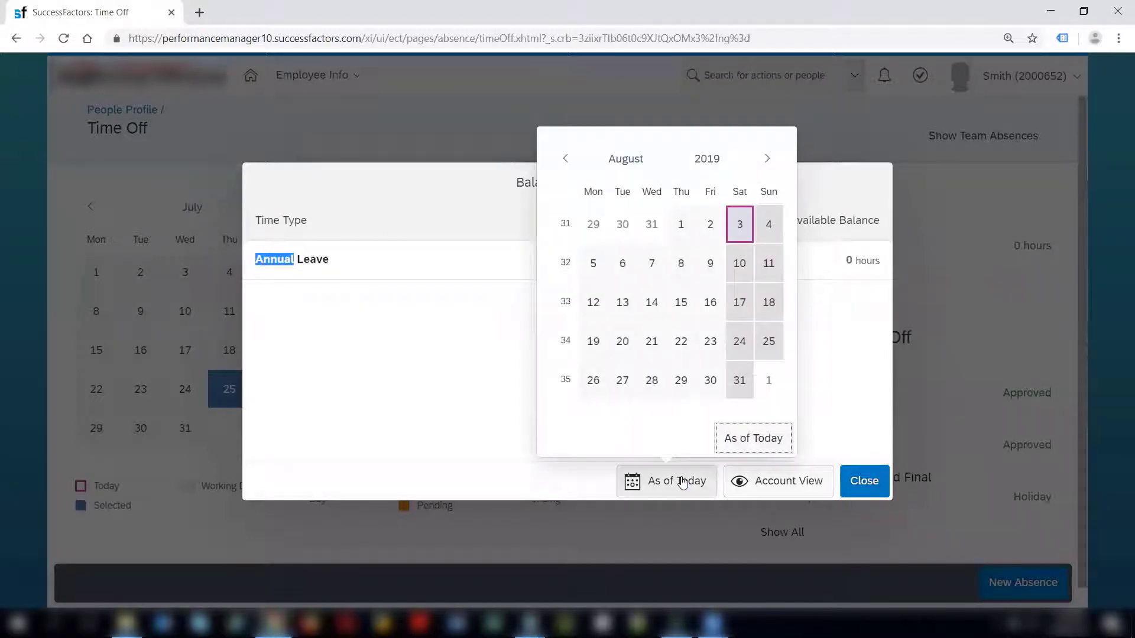
left_click(591, 229)
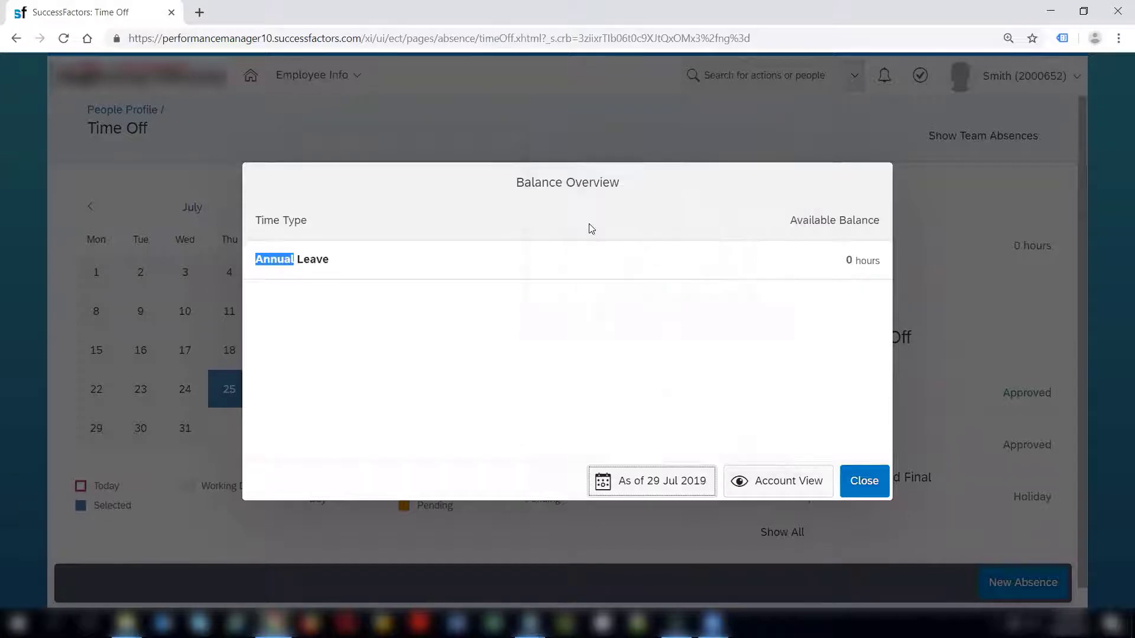
left_click(638, 487)
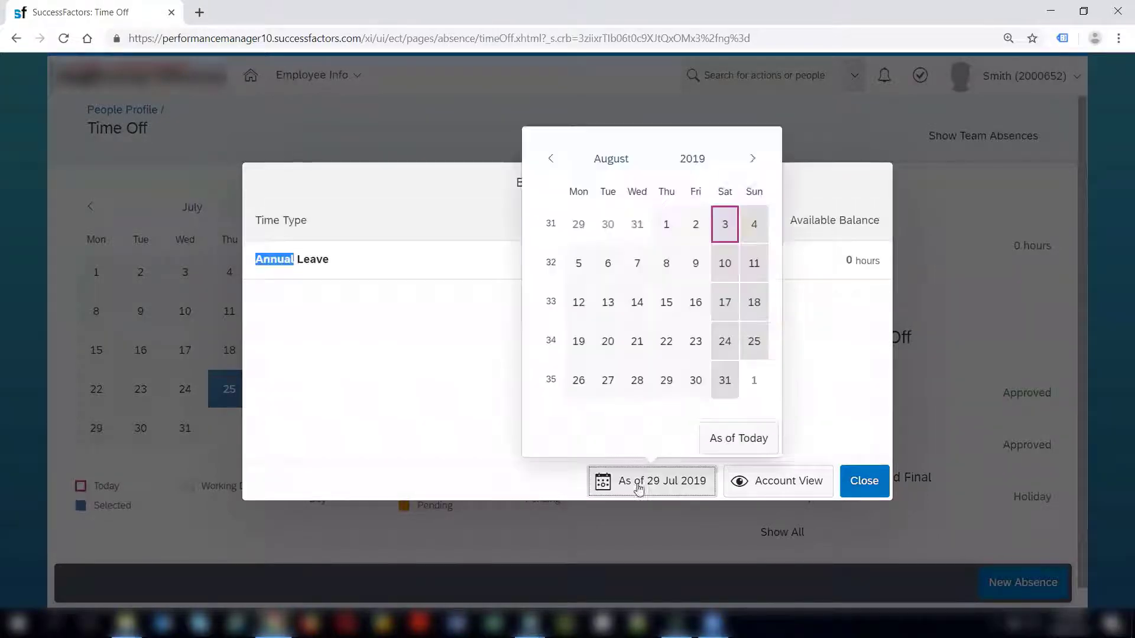
left_click(630, 315)
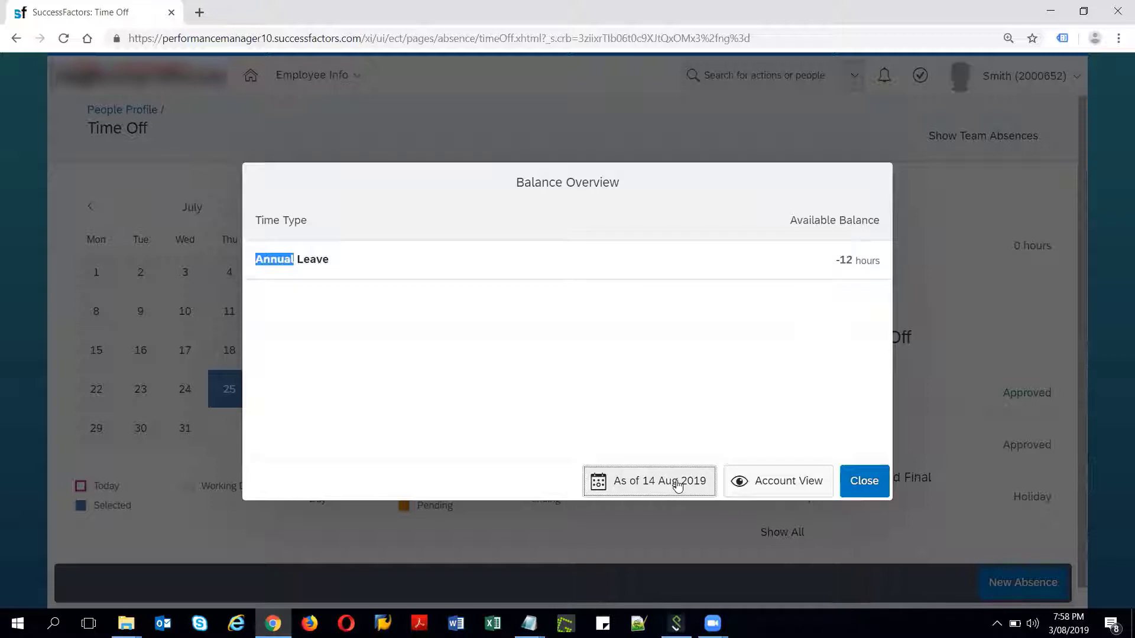
left_click(678, 485)
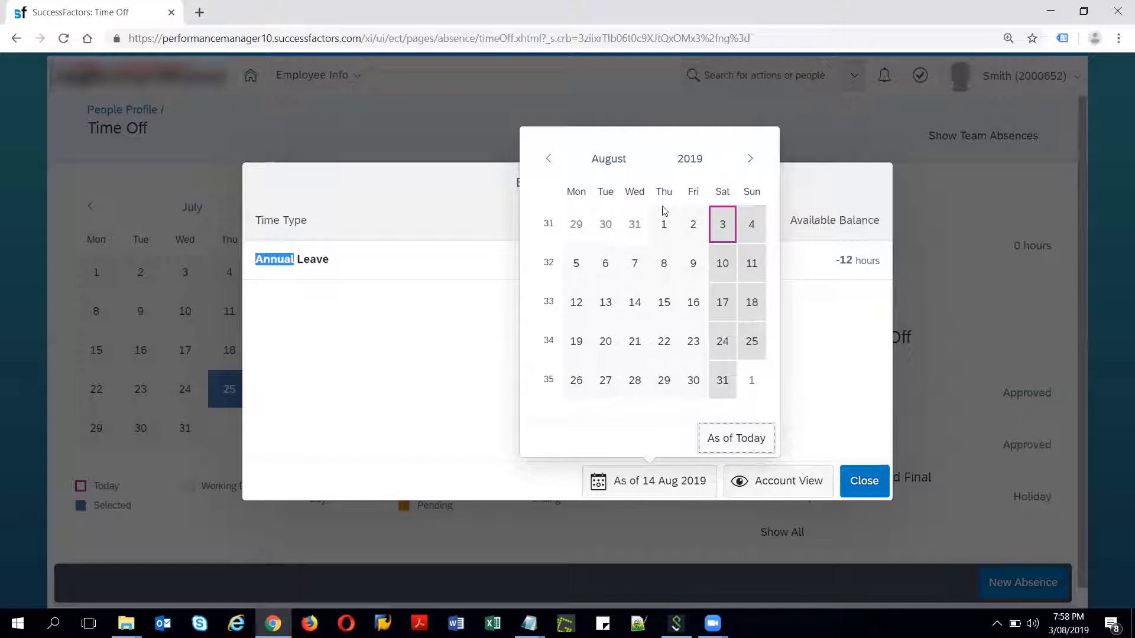
left_click(828, 385)
left_click(775, 483)
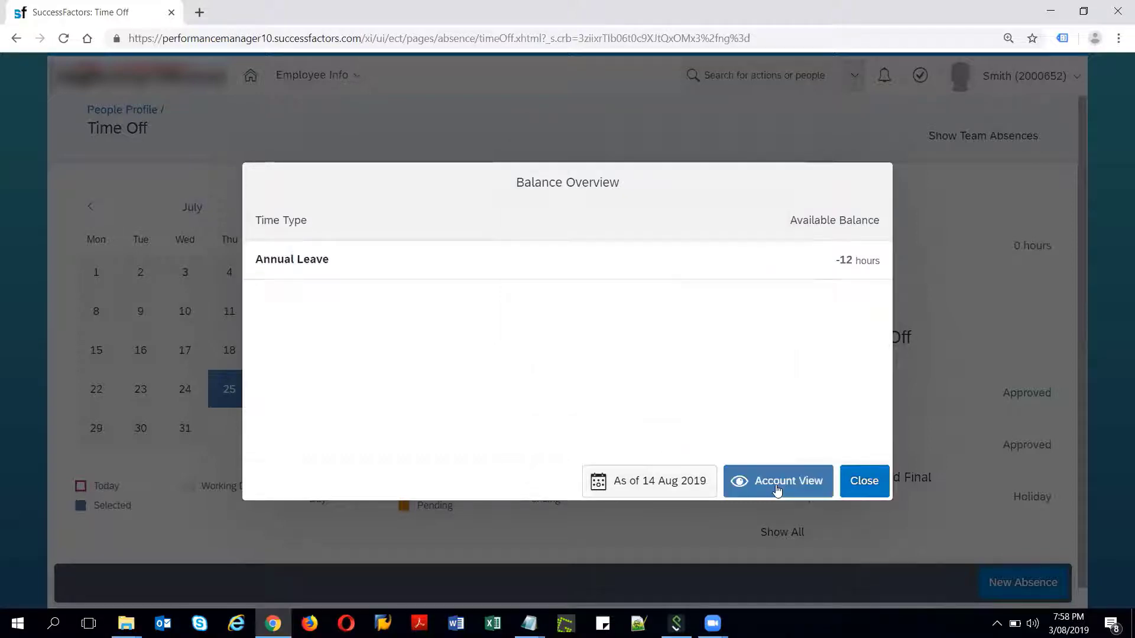
left_click(461, 182)
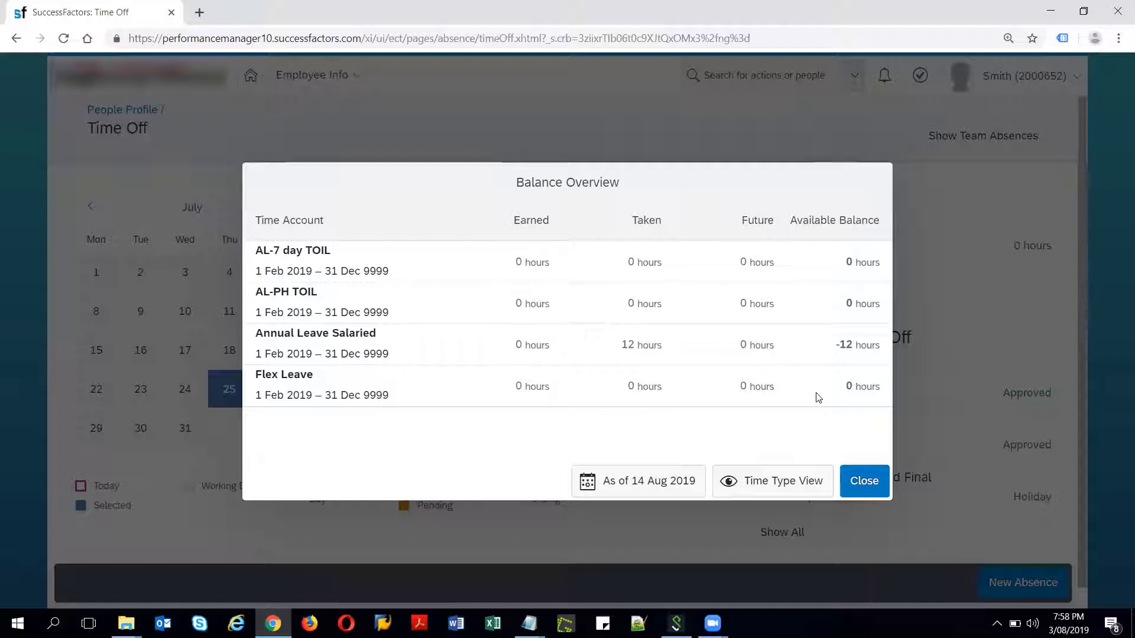
left_click(861, 483)
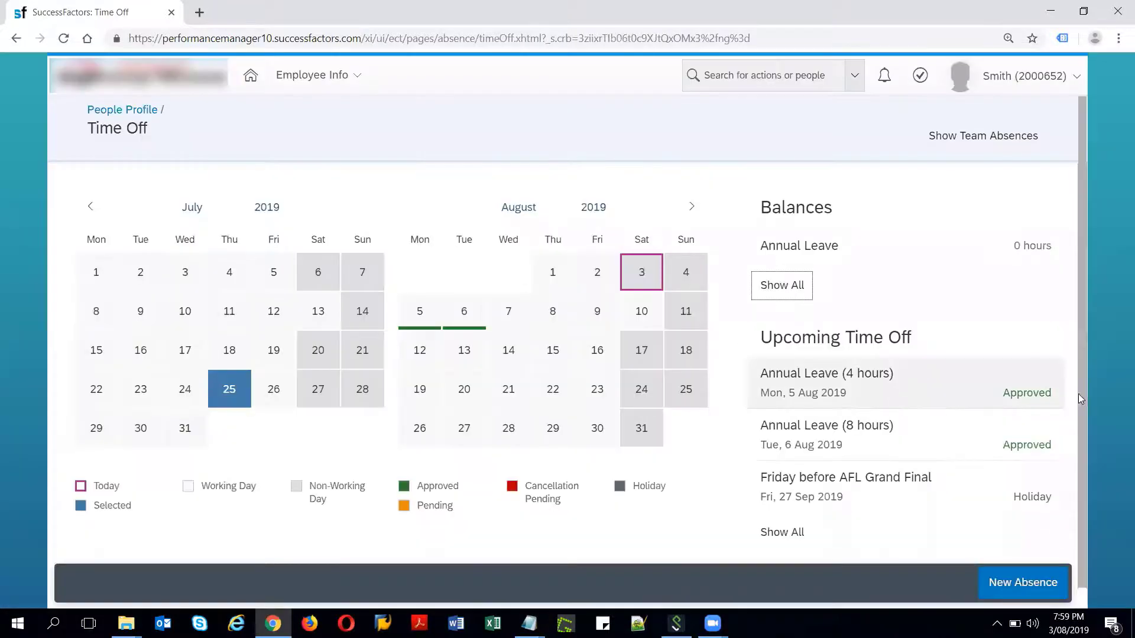
Step: Open the details of the 6 Aug 2019 eight-hour Annual Leave under Upcoming Time Off
scroll(840, 319, "down", 1)
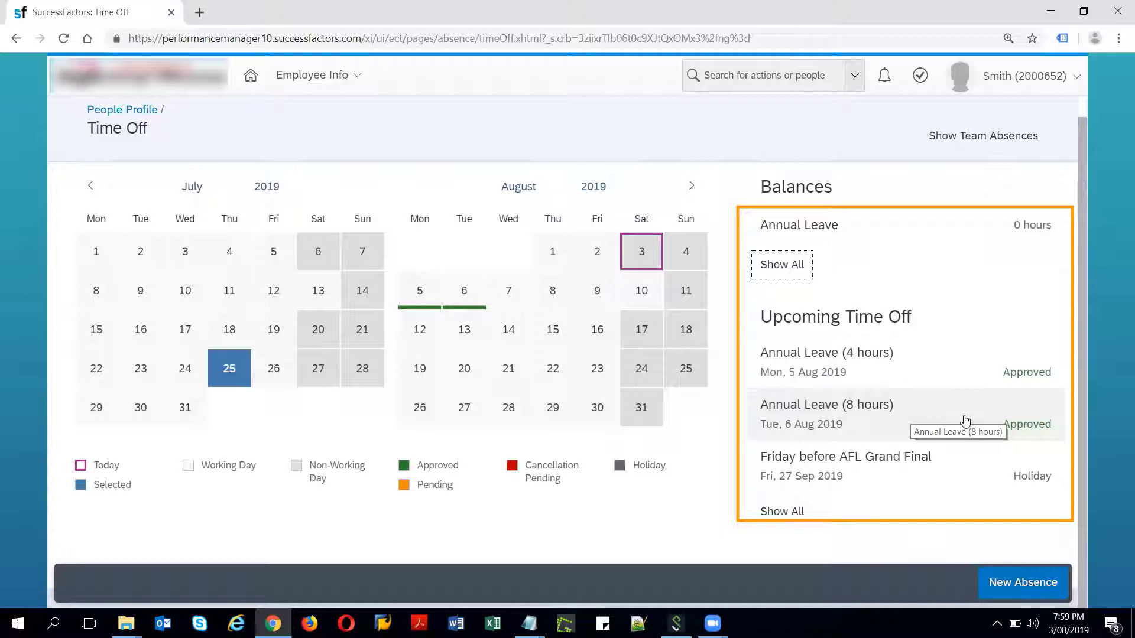
left_click(965, 421)
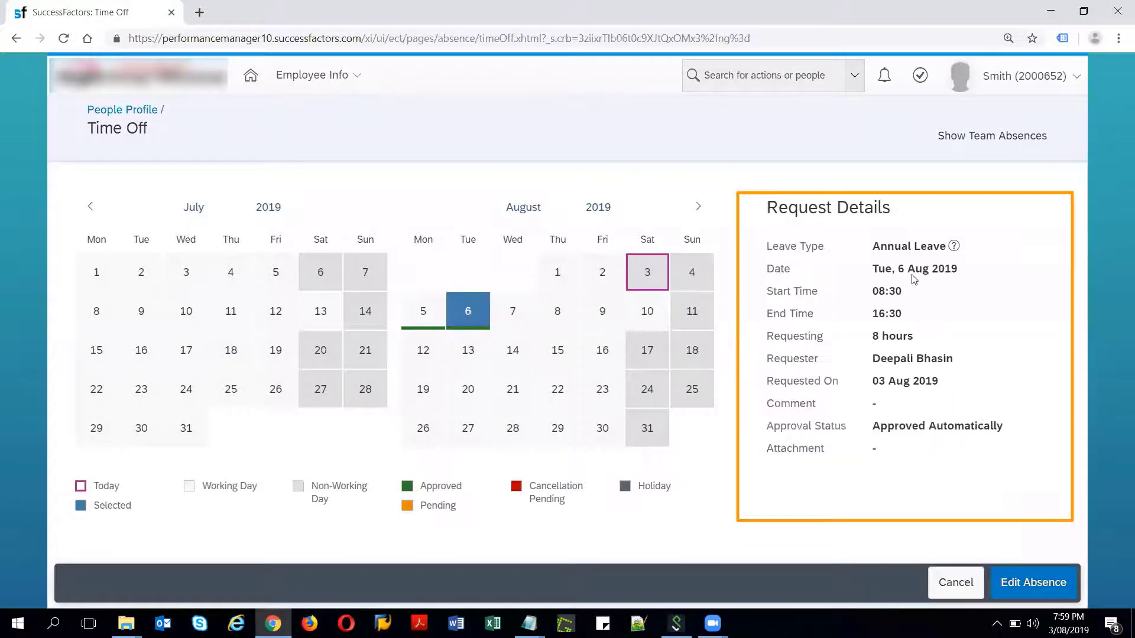
left_click_drag(829, 208, 869, 221)
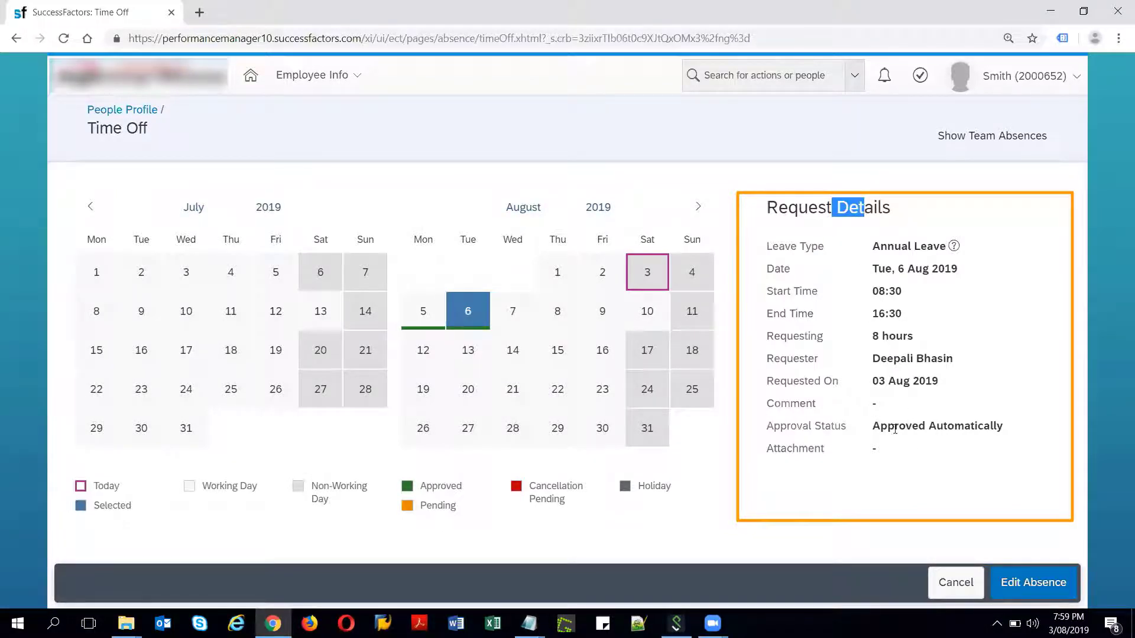
left_click(980, 497)
Step: Edit the 6 Aug leave request and untick Full Day to make it a partial day
left_click(1019, 583)
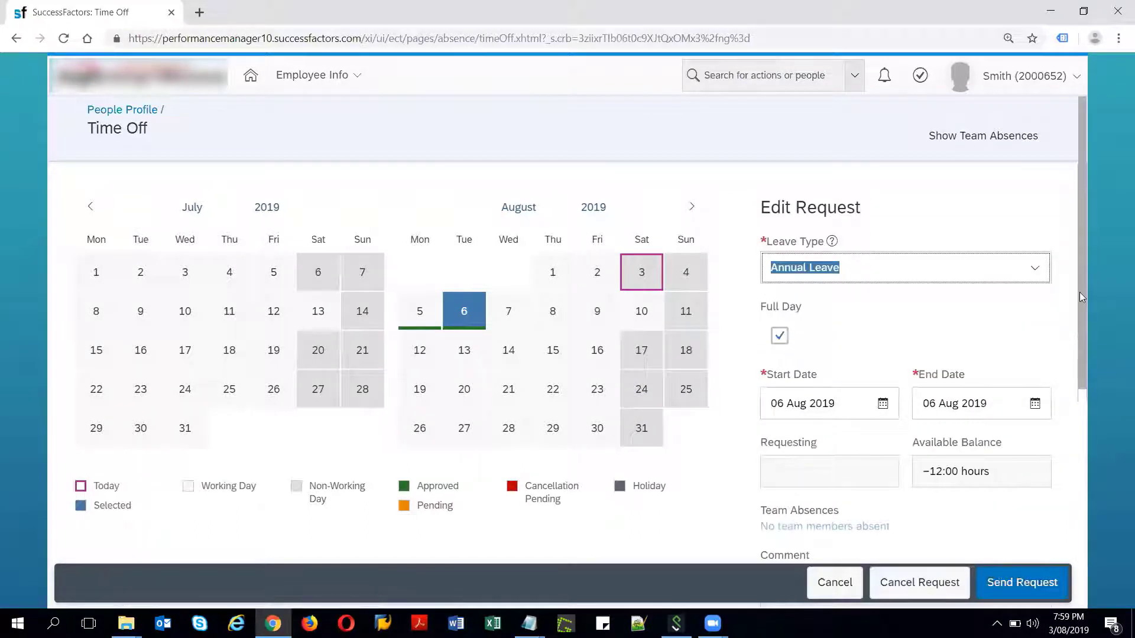
scroll(1079, 326, "down", 2)
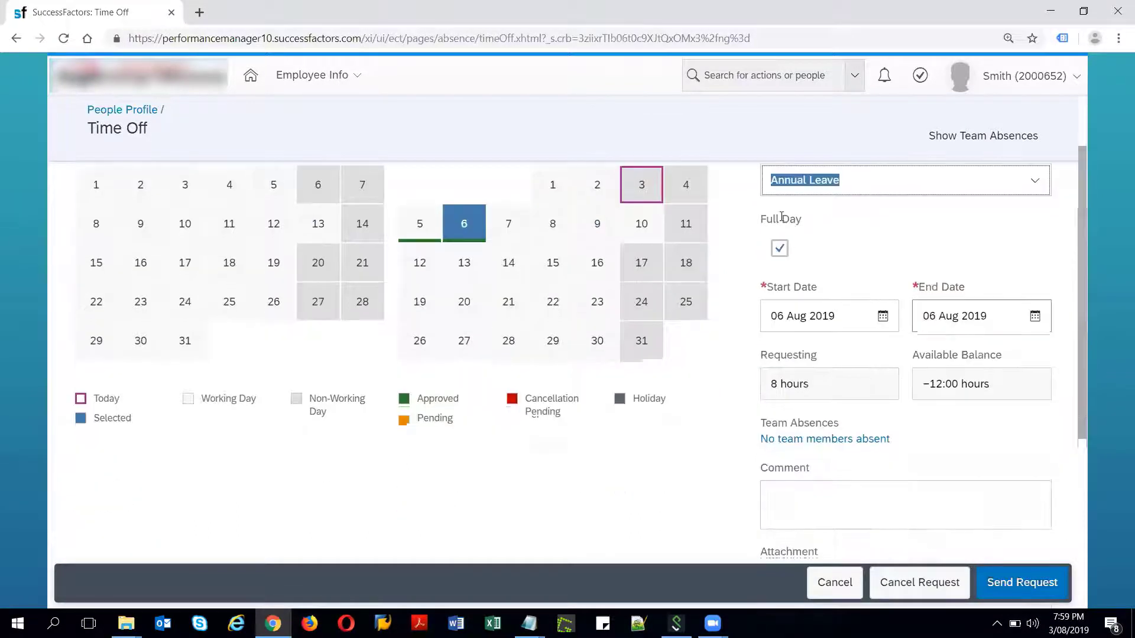
left_click(780, 248)
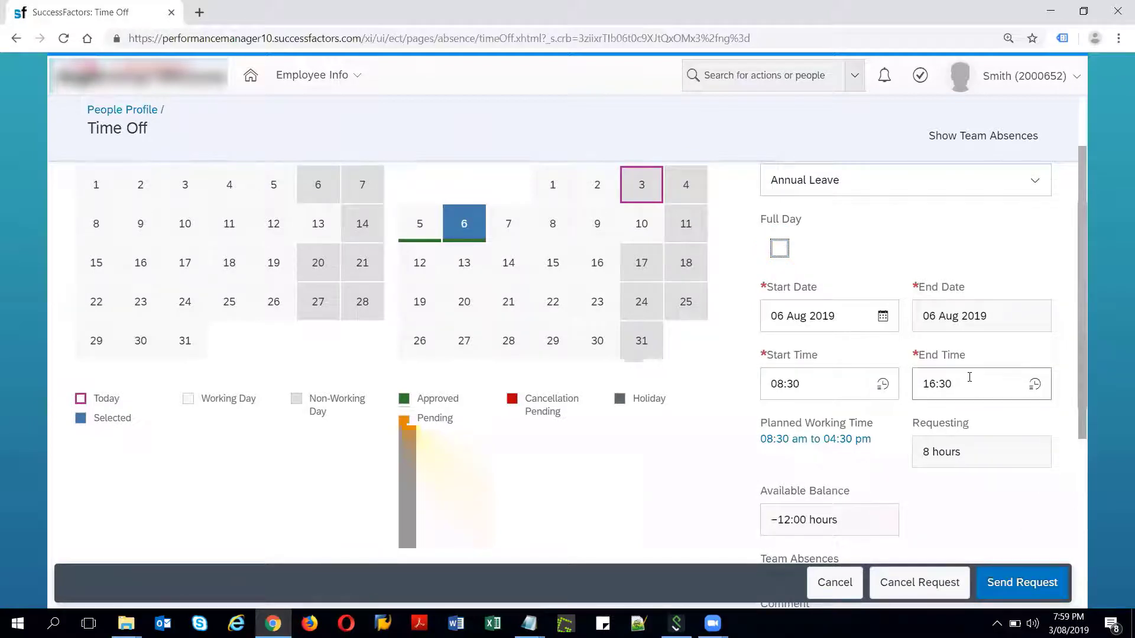
Step: Set the end time to 12:30, so the leave runs 08:30–12:30 for 4 hours
left_click(974, 383)
left_click(1033, 391)
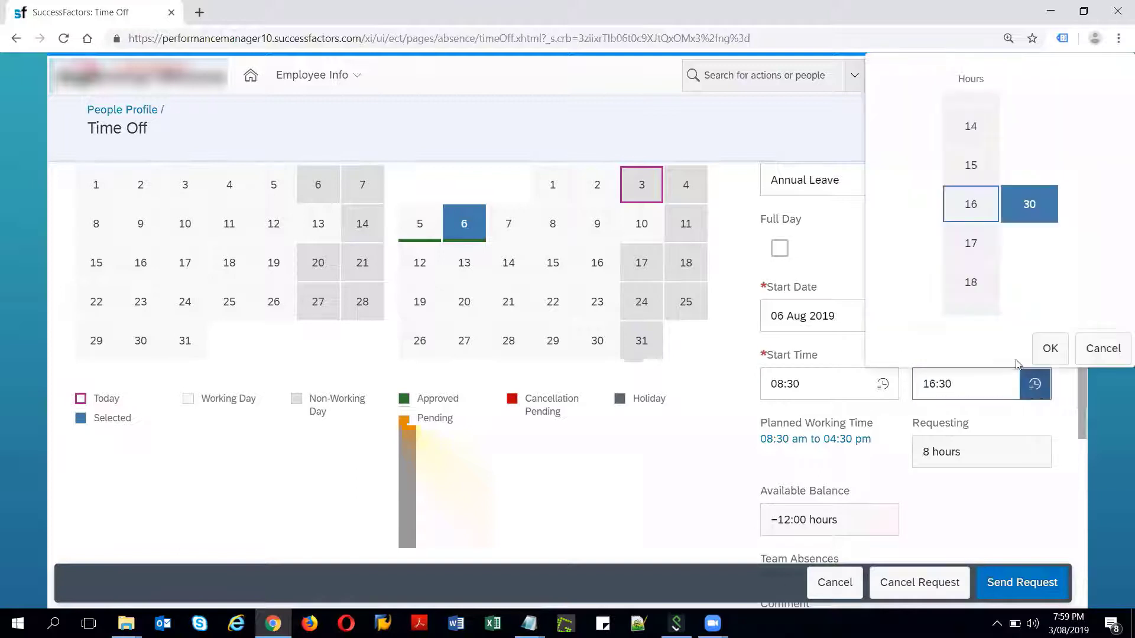
left_click(981, 129)
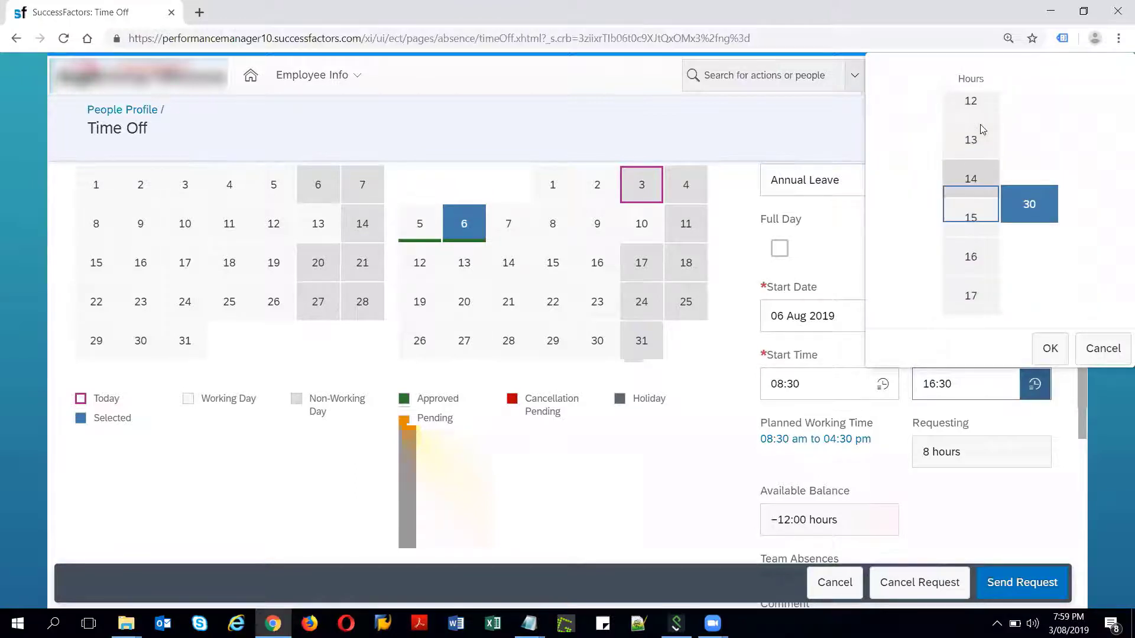
left_click(979, 127)
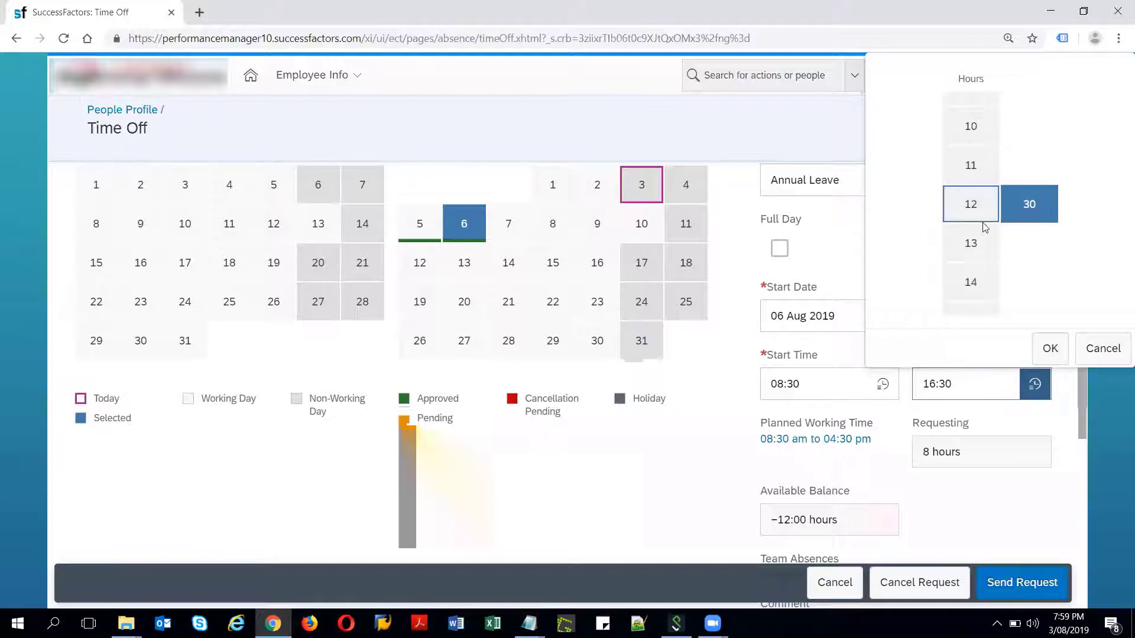
left_click(1044, 349)
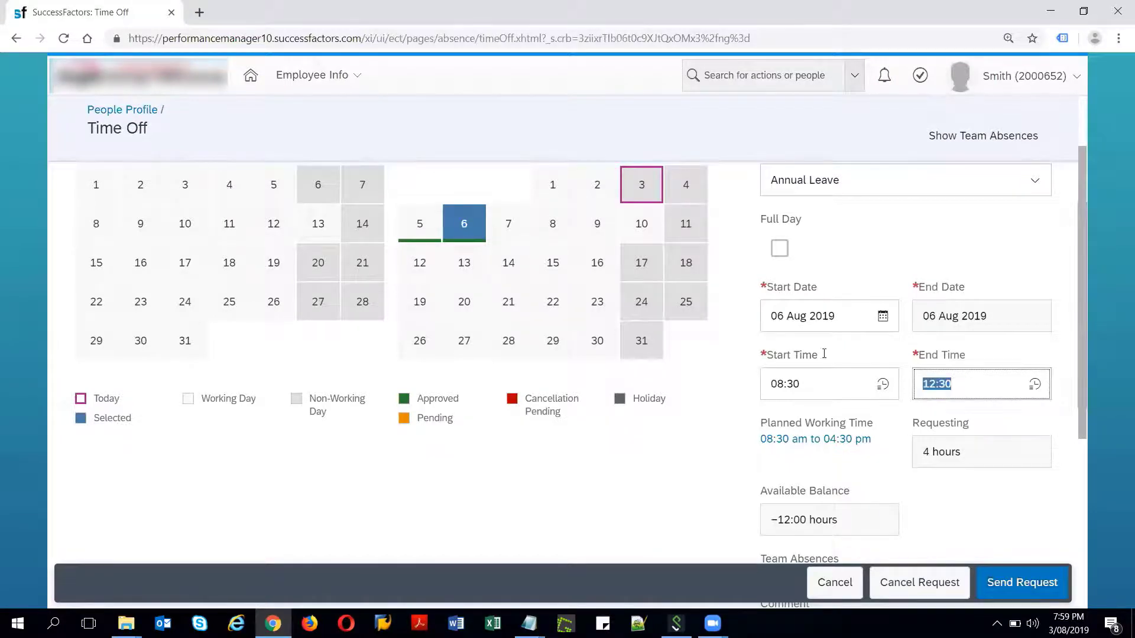
left_click_drag(772, 353, 811, 356)
left_click_drag(922, 358, 944, 373)
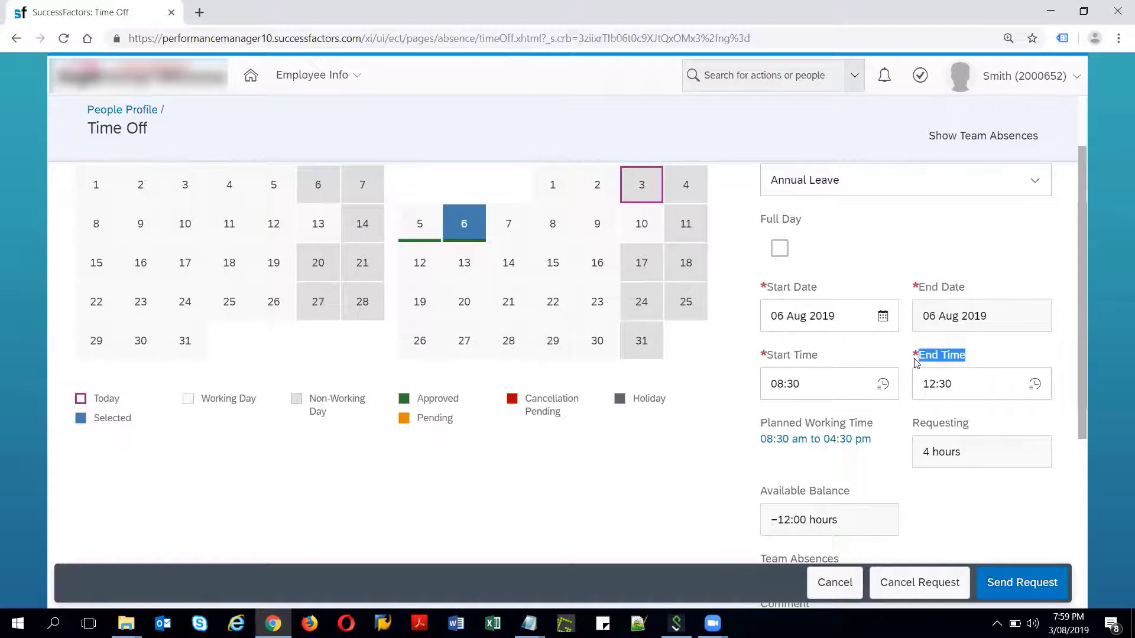
left_click(981, 381)
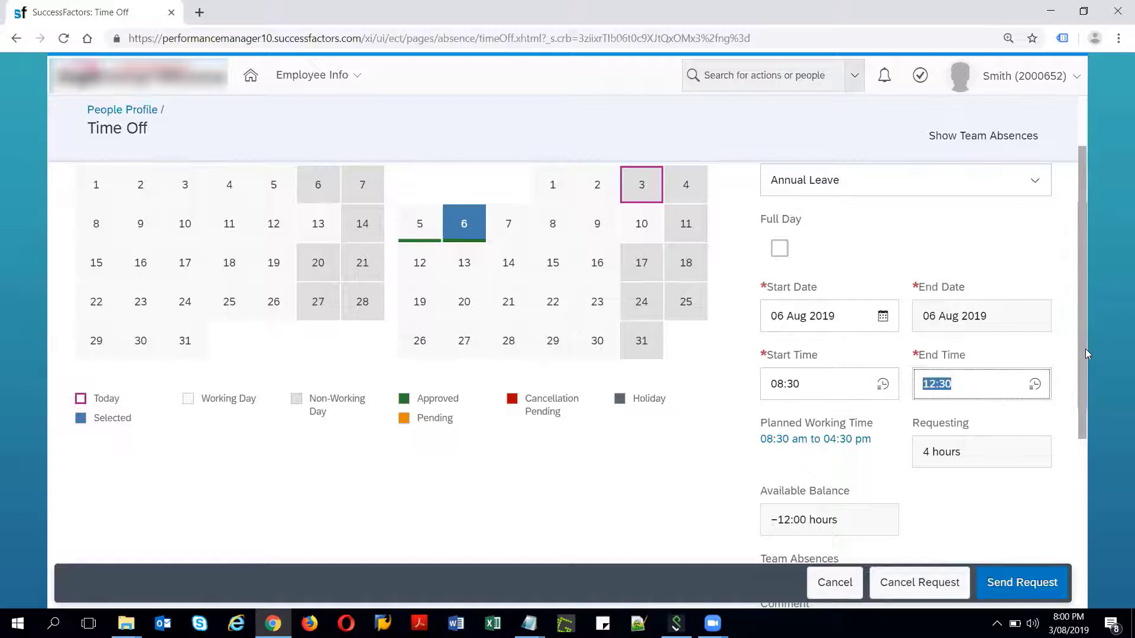
left_click_drag(1084, 349, 1077, 465)
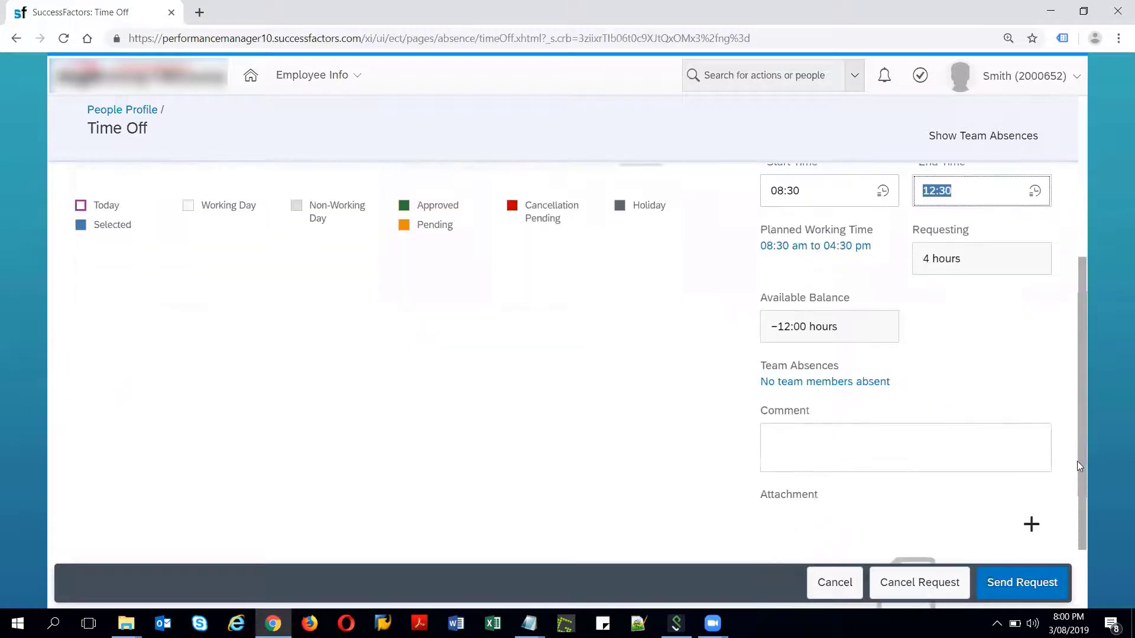
Step: Send the 4-hour 6 Aug request, then show the full Absences and Holidays list
left_click(1023, 583)
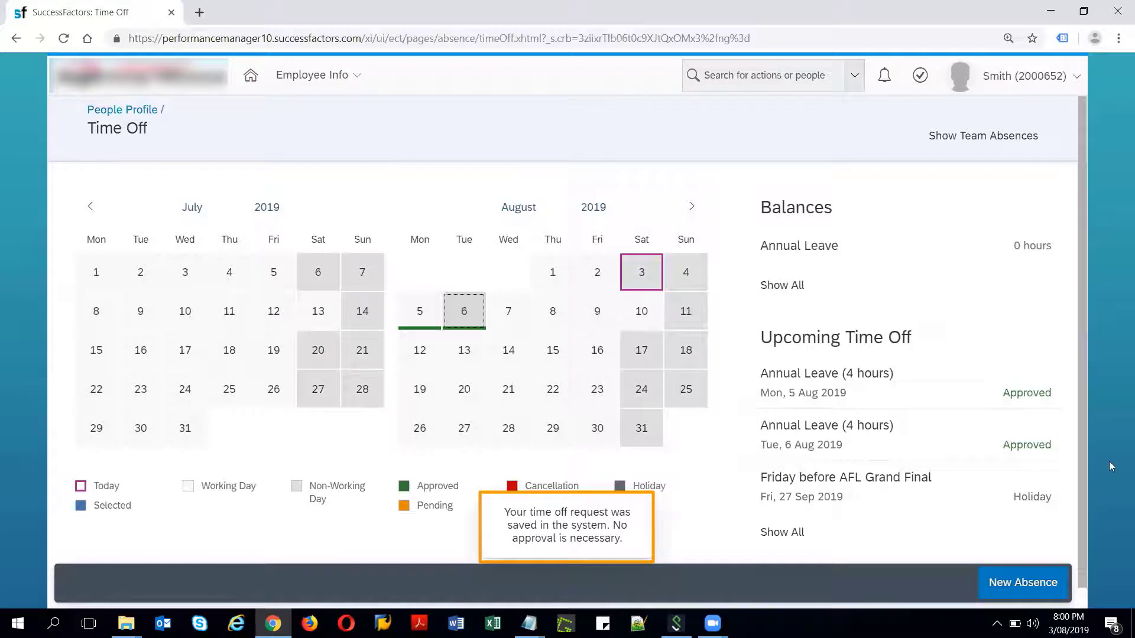
scroll(1077, 490, "down", 1)
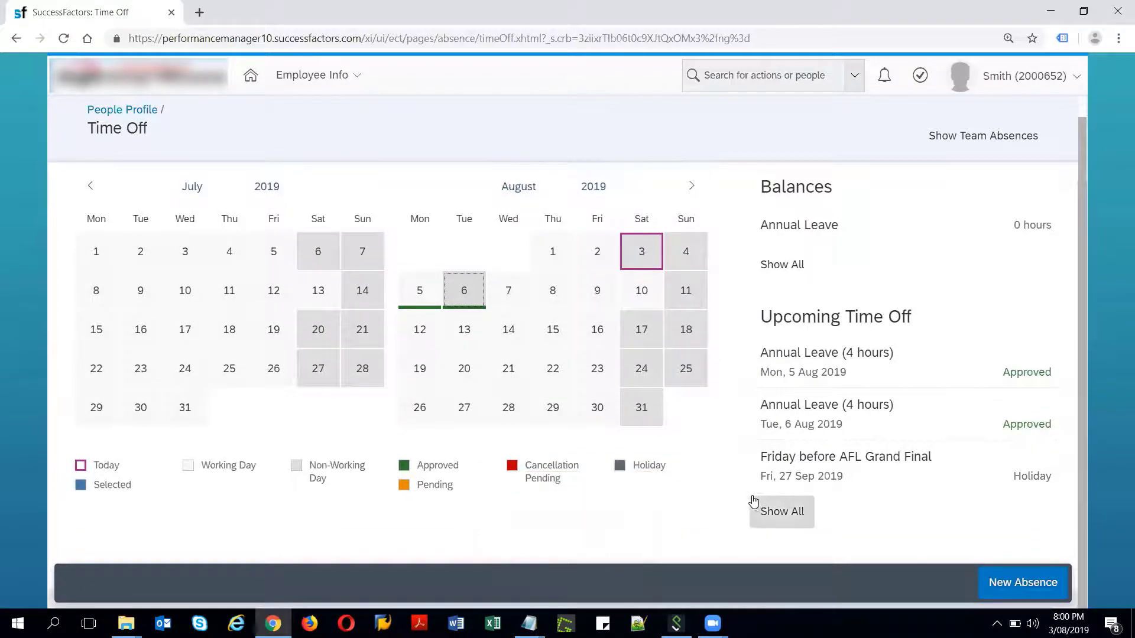
left_click(783, 510)
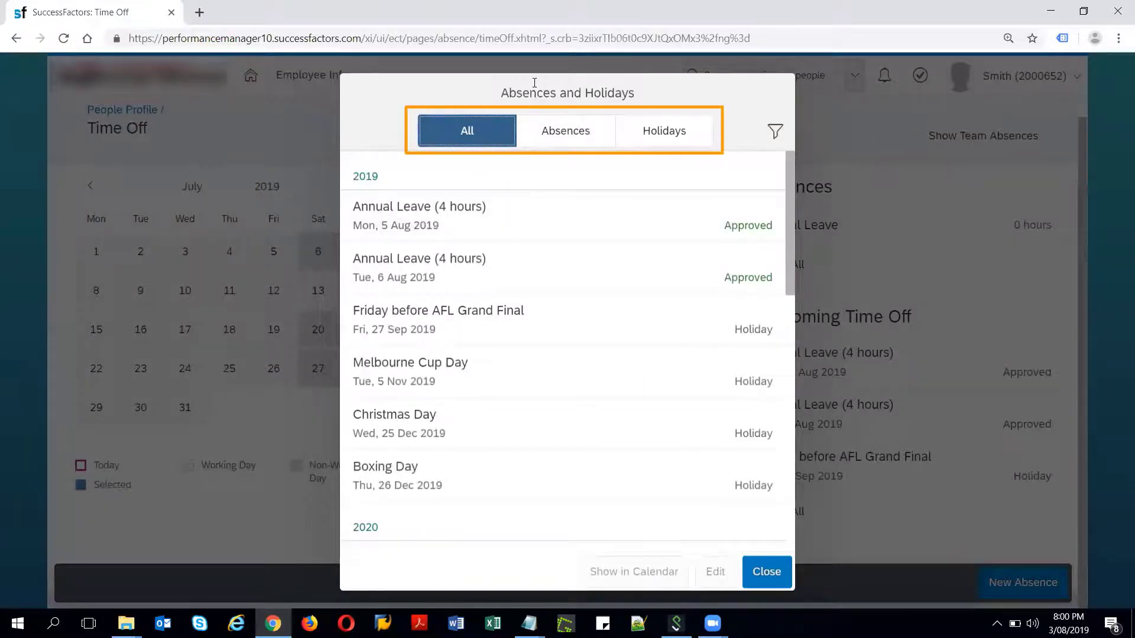
Step: Switch the list to Holidays and filter it to Past Events, then Future Events
left_click(567, 136)
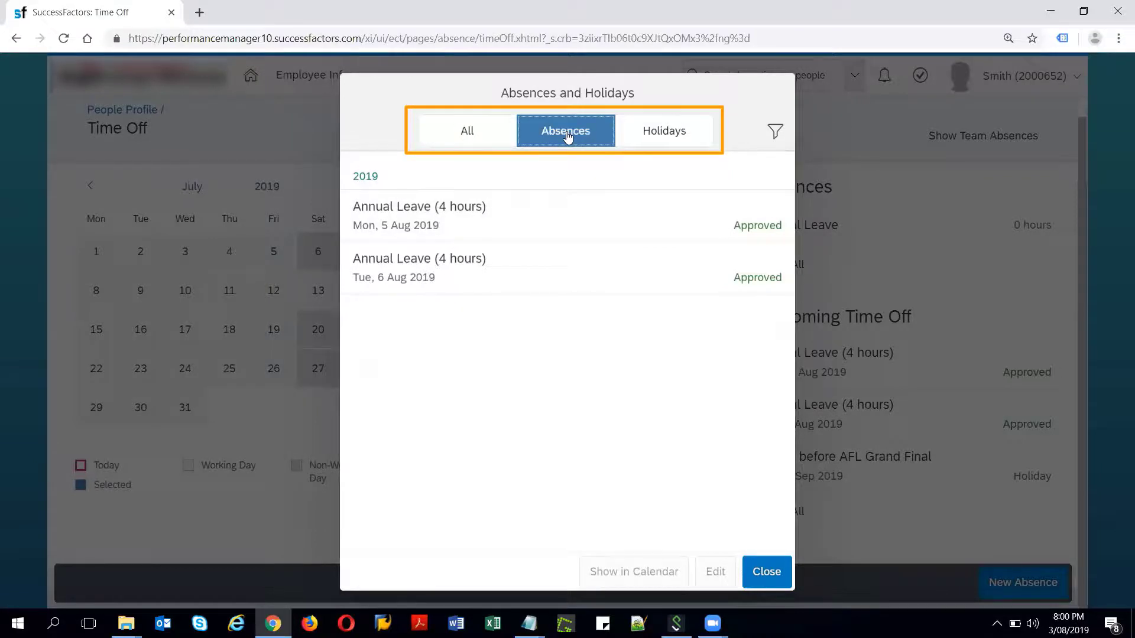
left_click(664, 138)
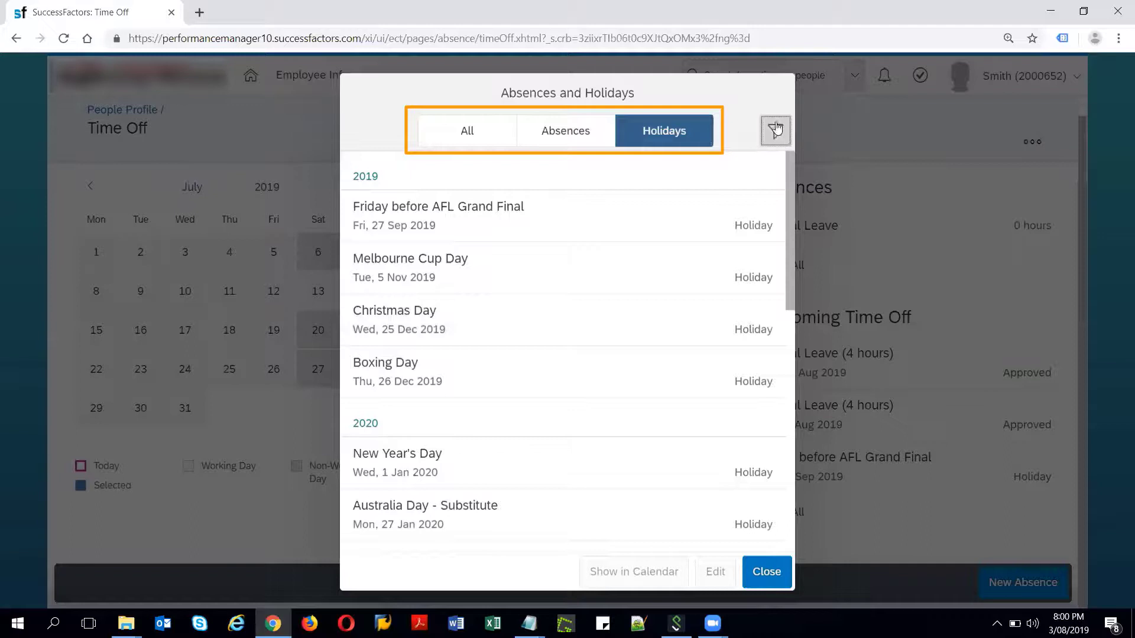
left_click(777, 134)
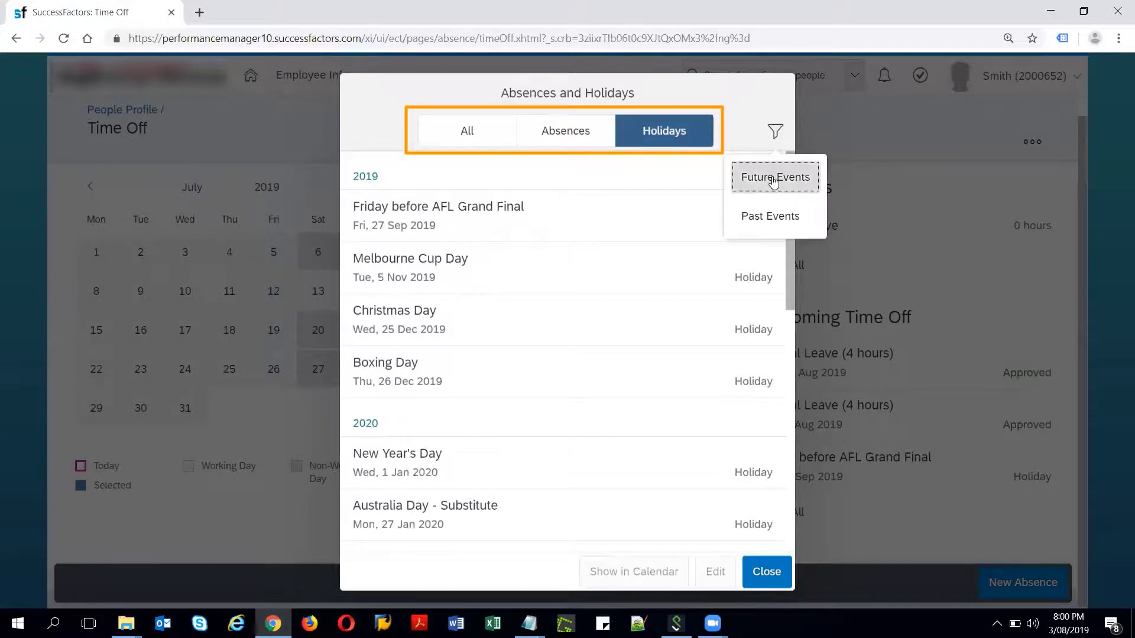
left_click(771, 216)
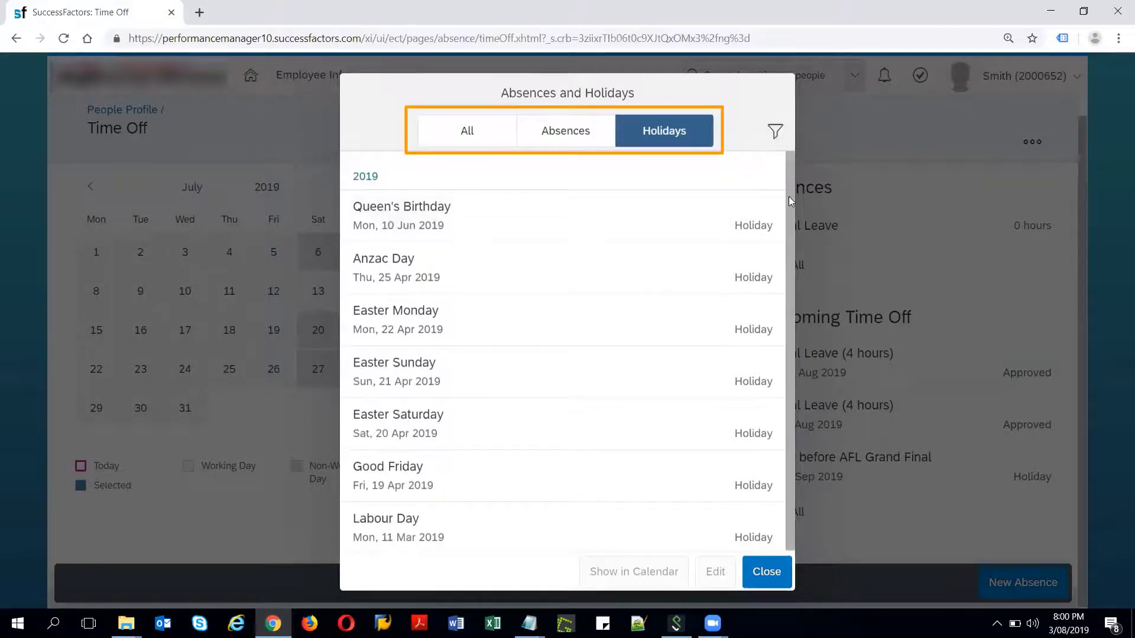
left_click(787, 133)
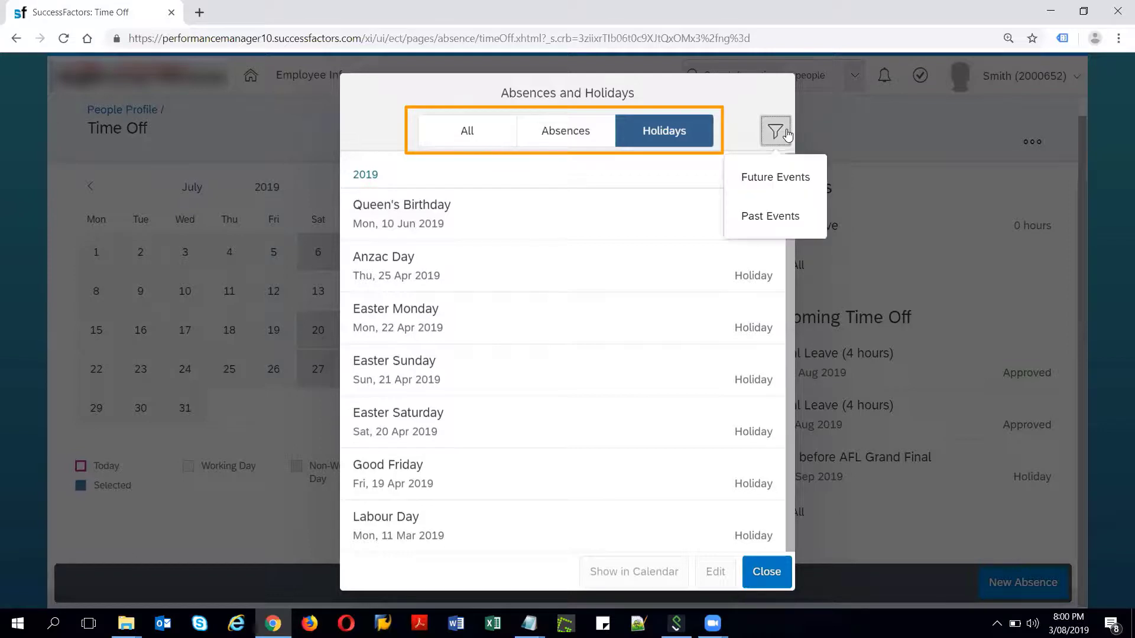
left_click(756, 217)
left_click(776, 178)
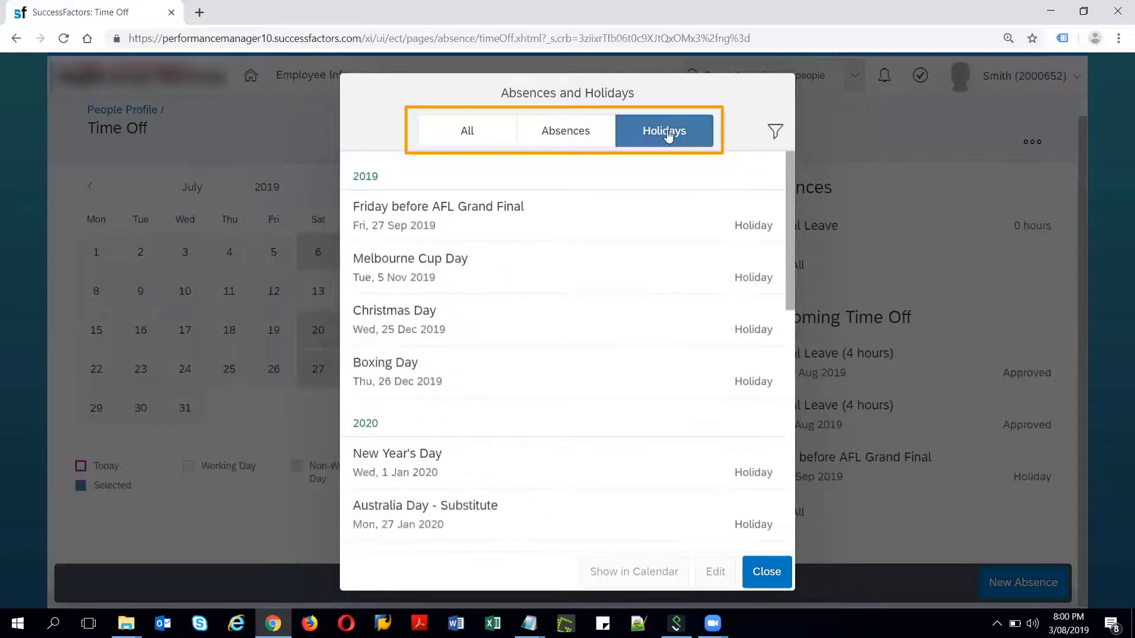
Step: Switch to Absences and filter to Future Events, then Past Events, which shows No Events
left_click(568, 133)
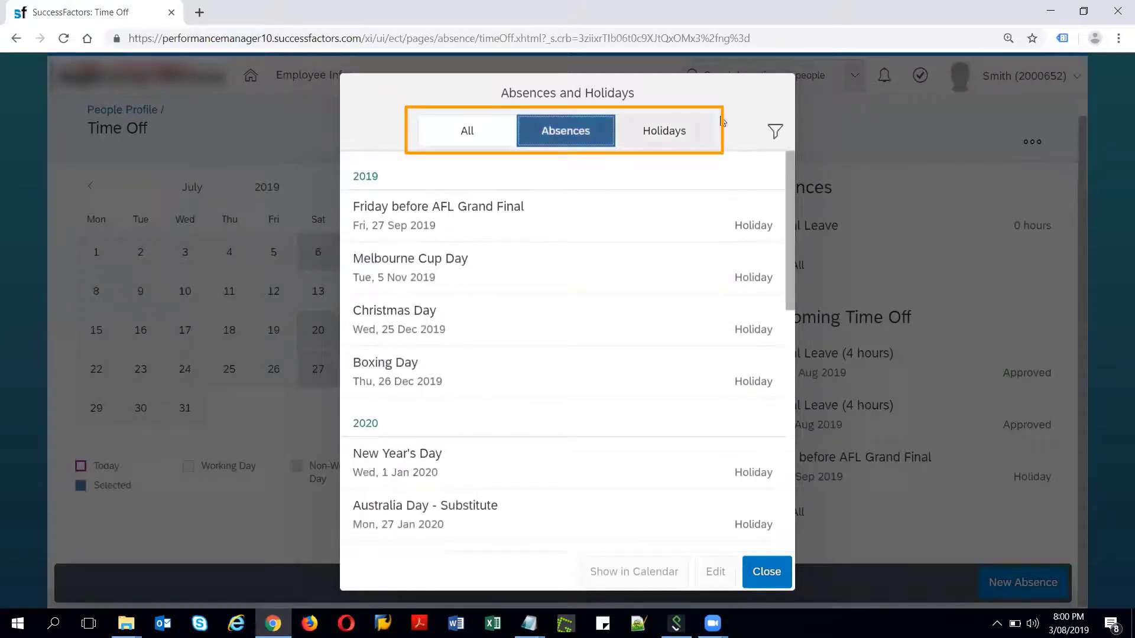
left_click(788, 138)
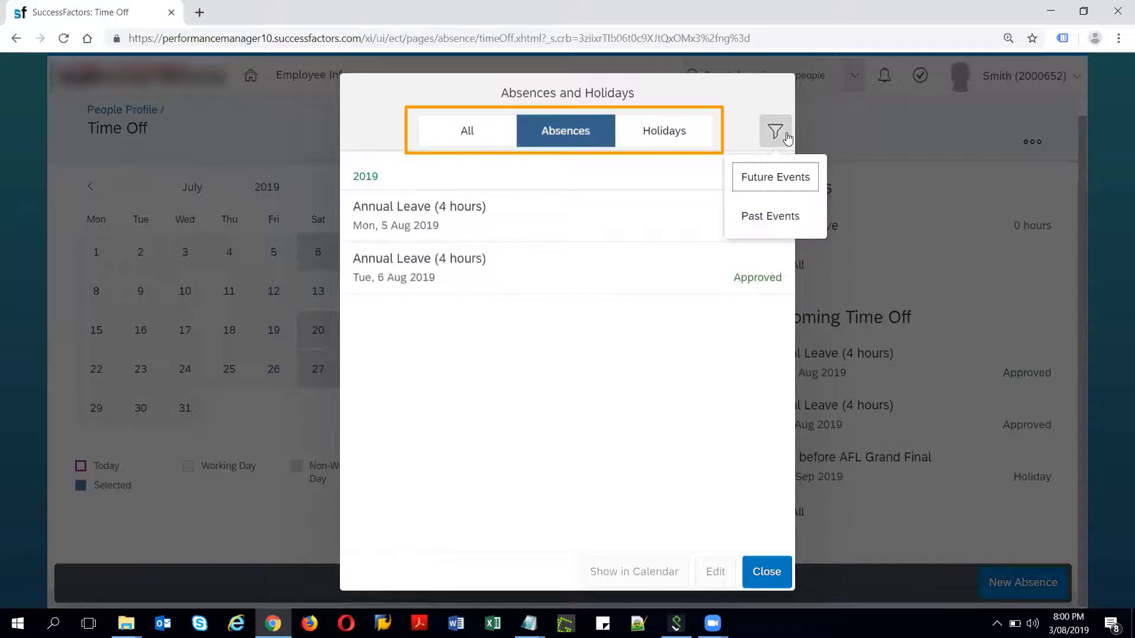
left_click(781, 186)
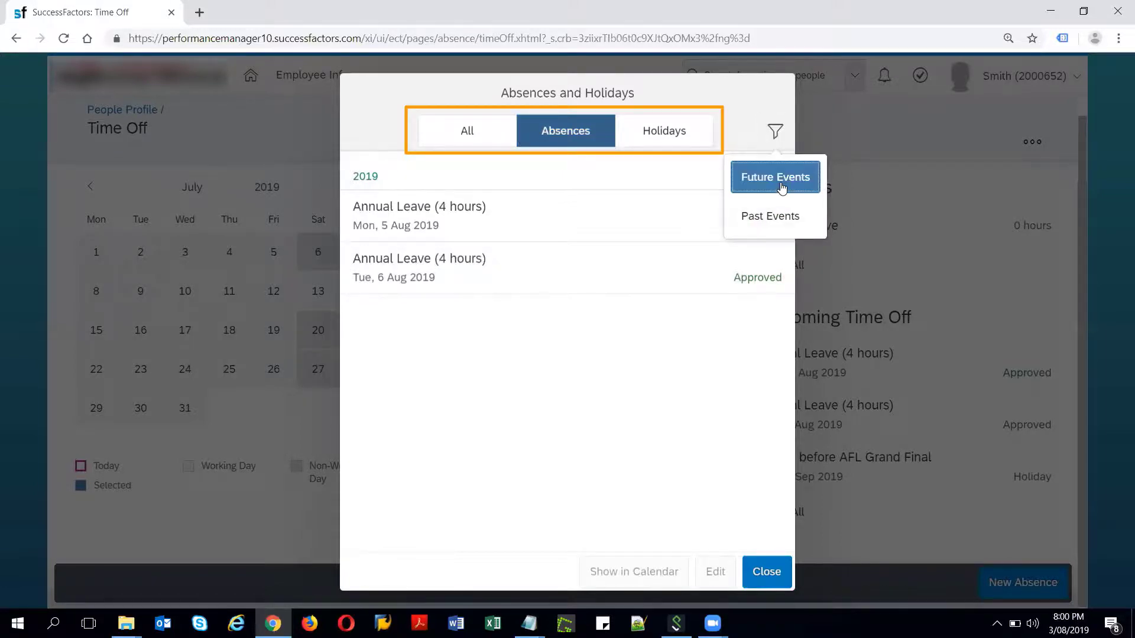
left_click(777, 136)
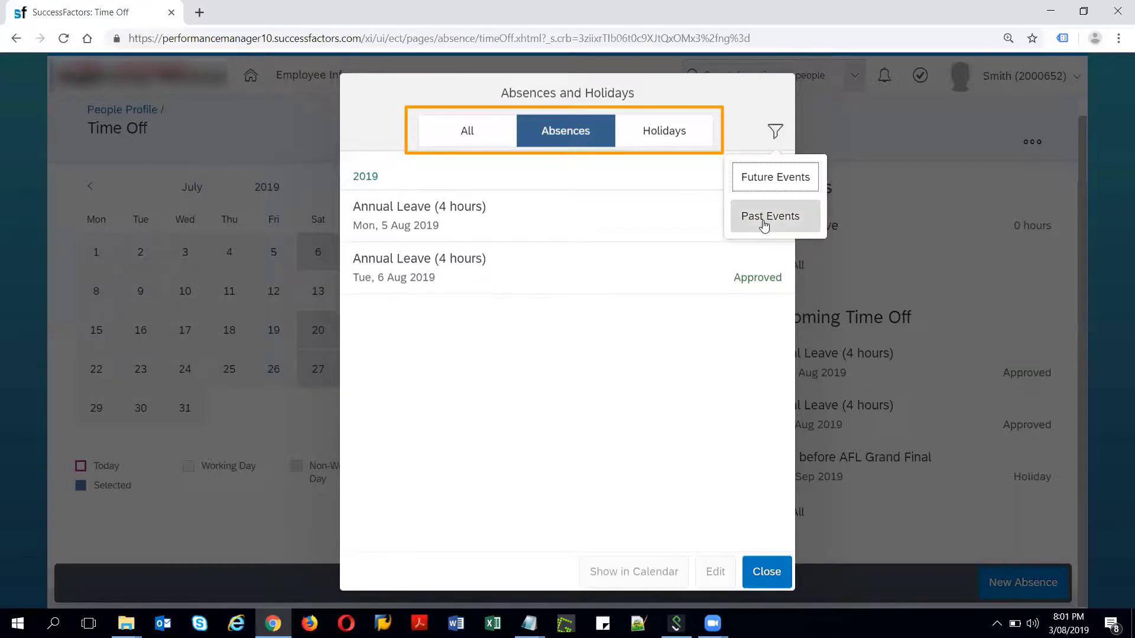
left_click(764, 223)
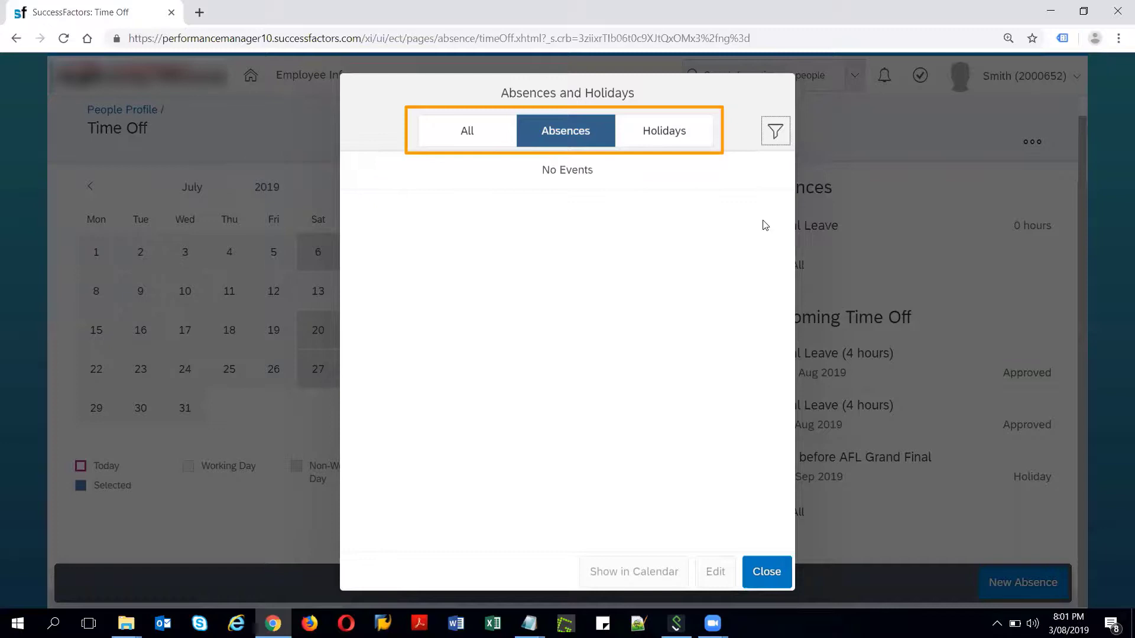
double_click(563, 171)
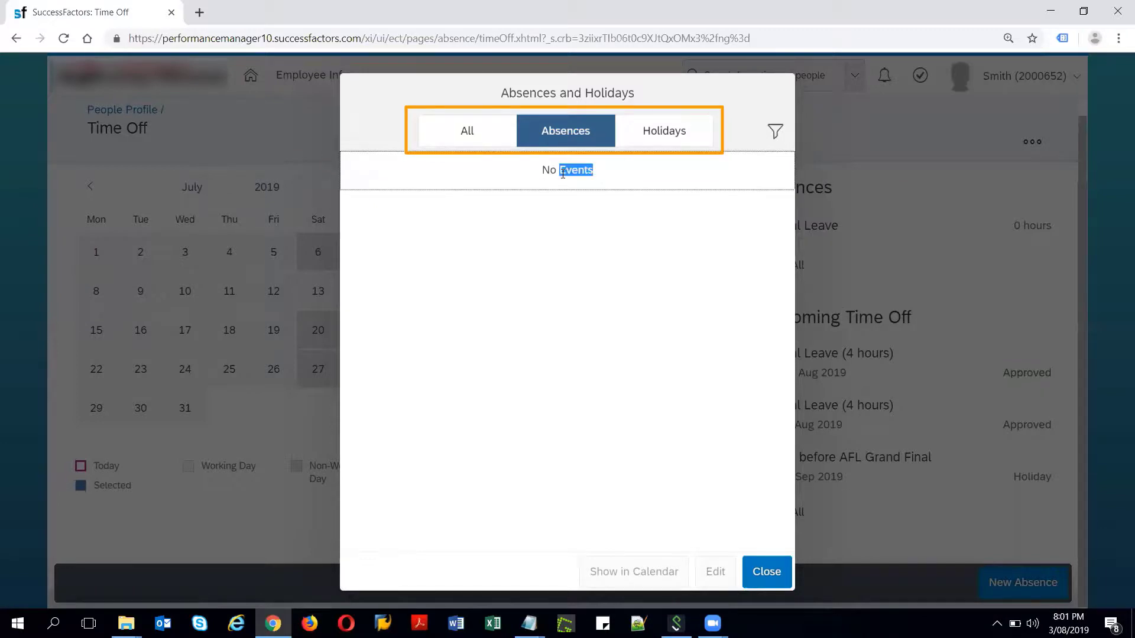
left_click(528, 168)
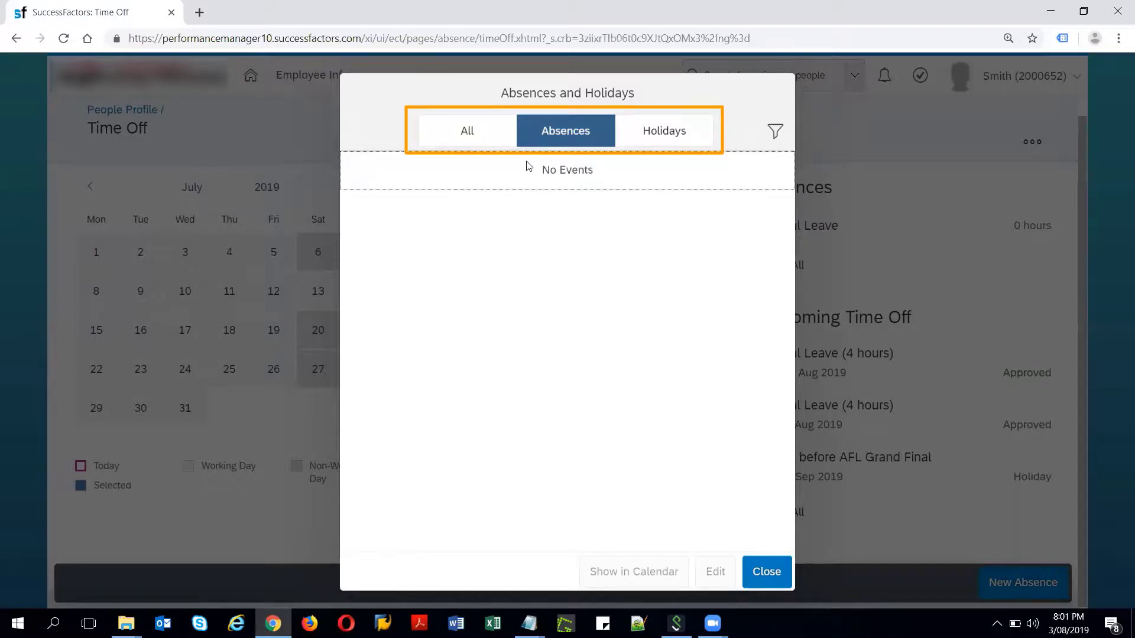
Step: Close the list and draft a new full-day Annual Leave request with start date 08 Aug 2019
left_click(761, 579)
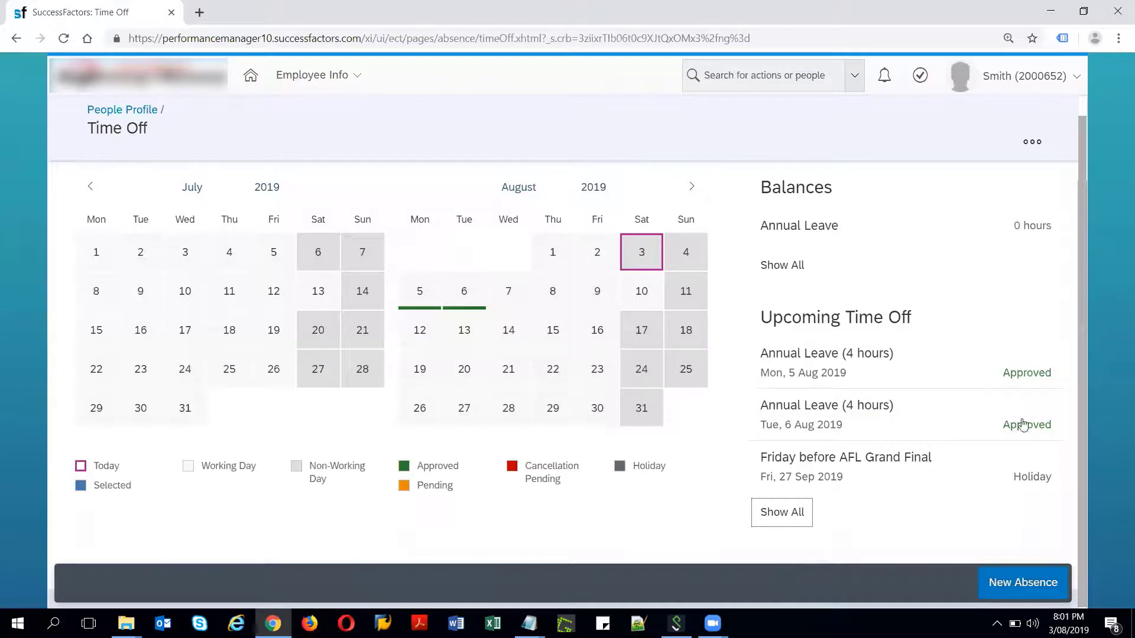
scroll(1094, 413, "up", 1)
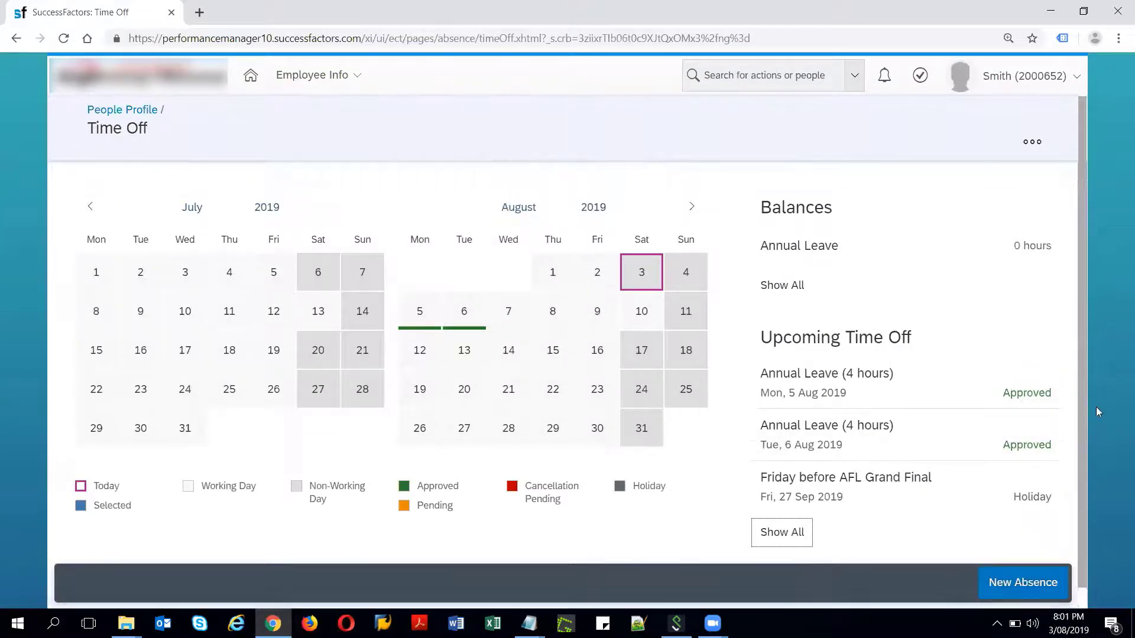
scroll(1096, 407, "down", 1)
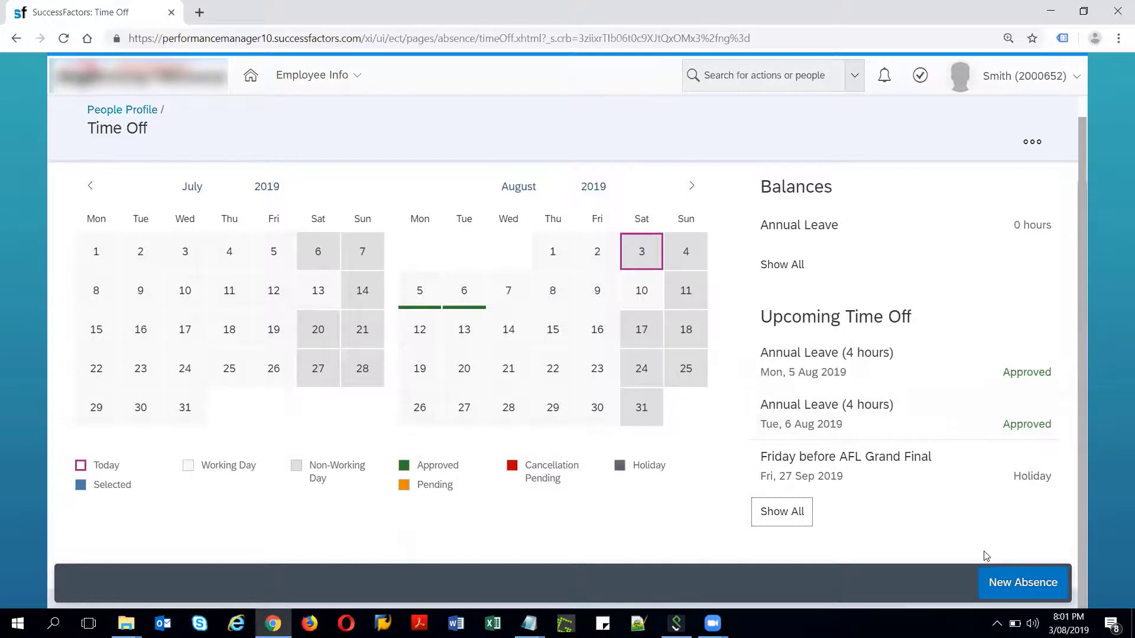
left_click(1017, 586)
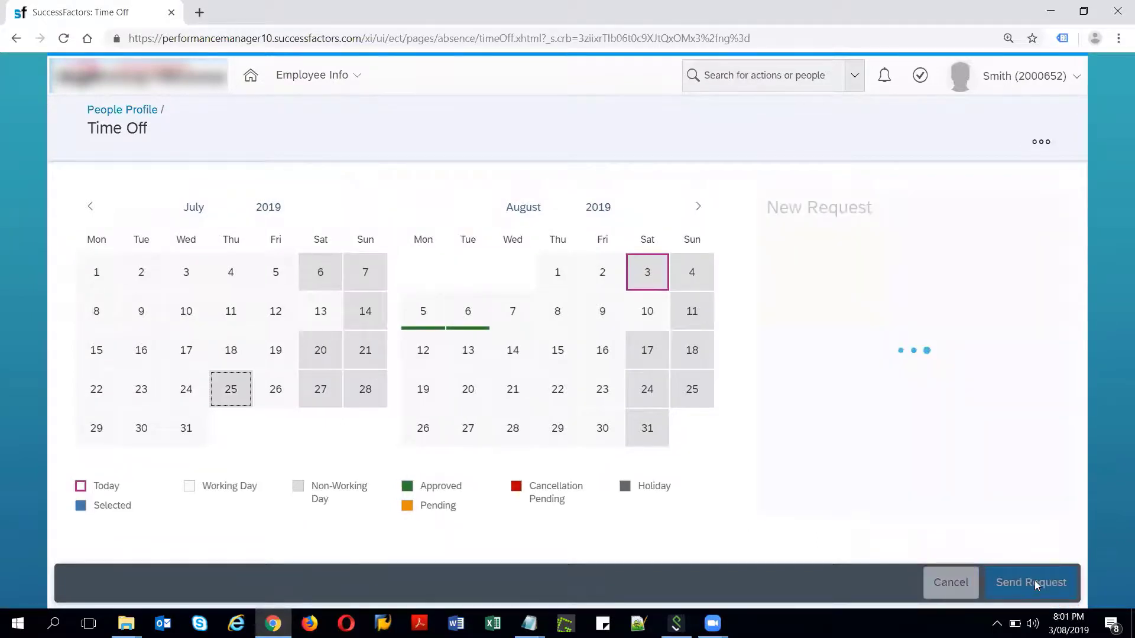
left_click(1039, 400)
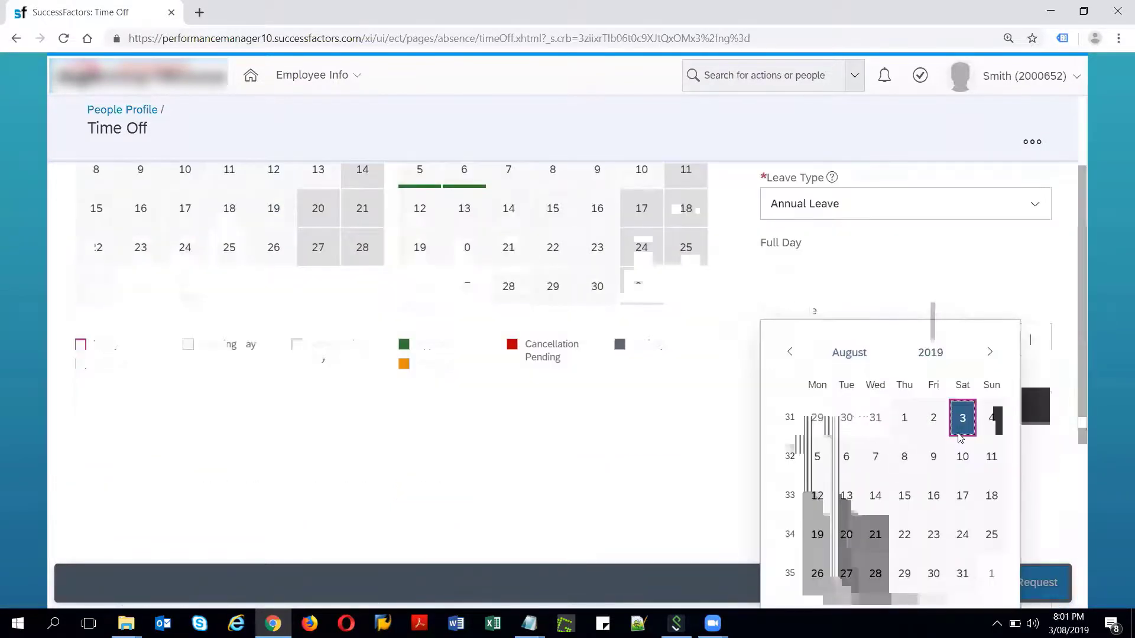
left_click(905, 457)
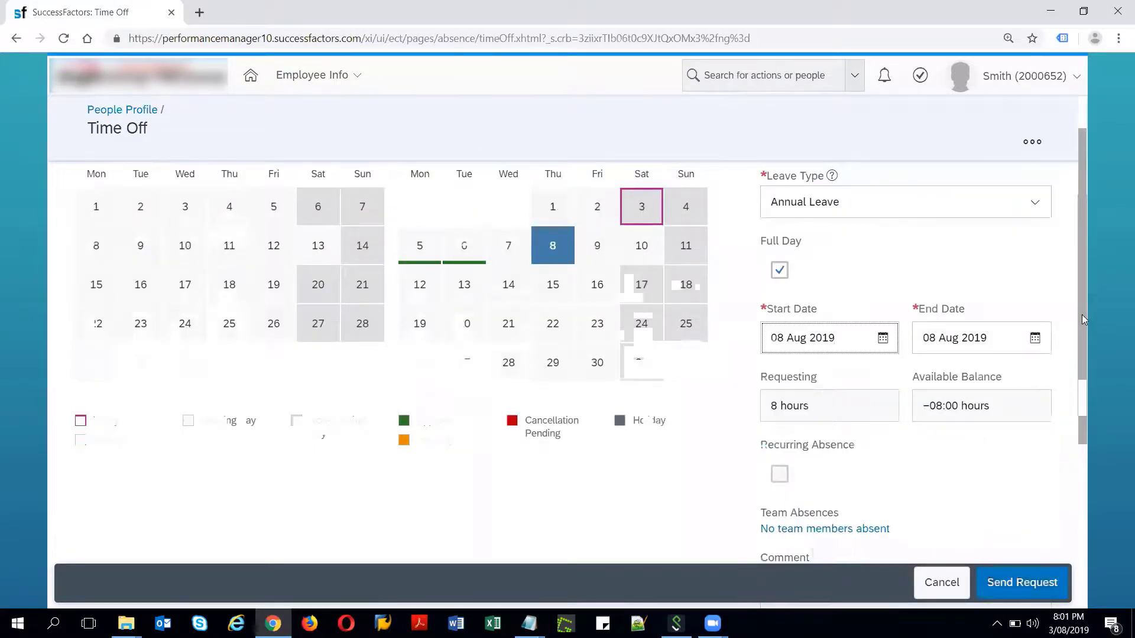
left_click_drag(1085, 282, 1083, 340)
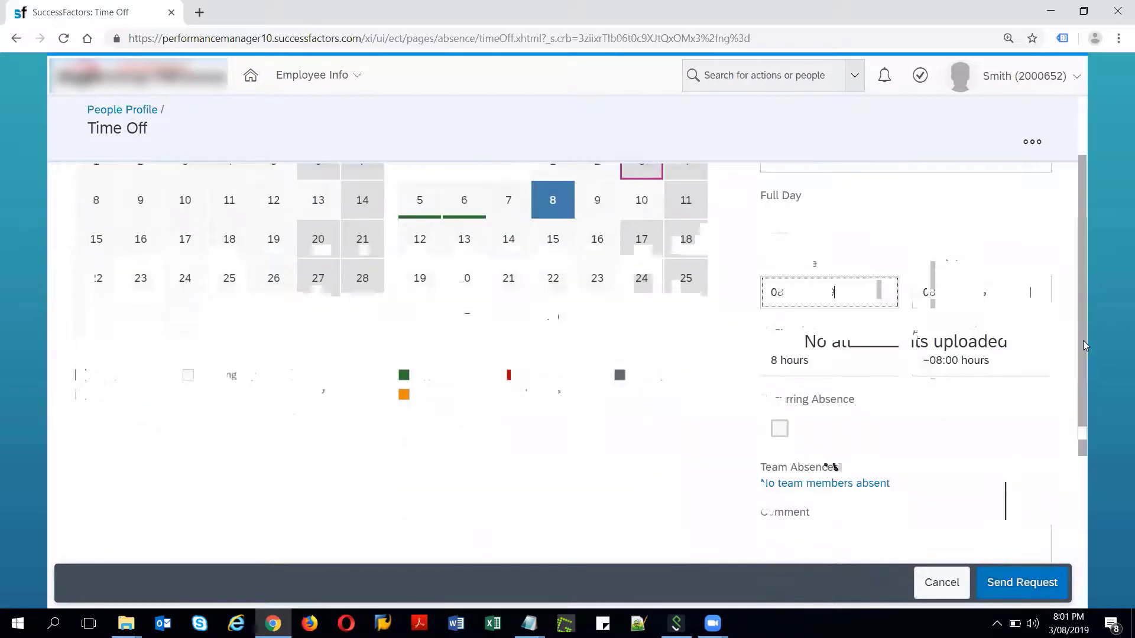
scroll(1083, 309, "up", 1)
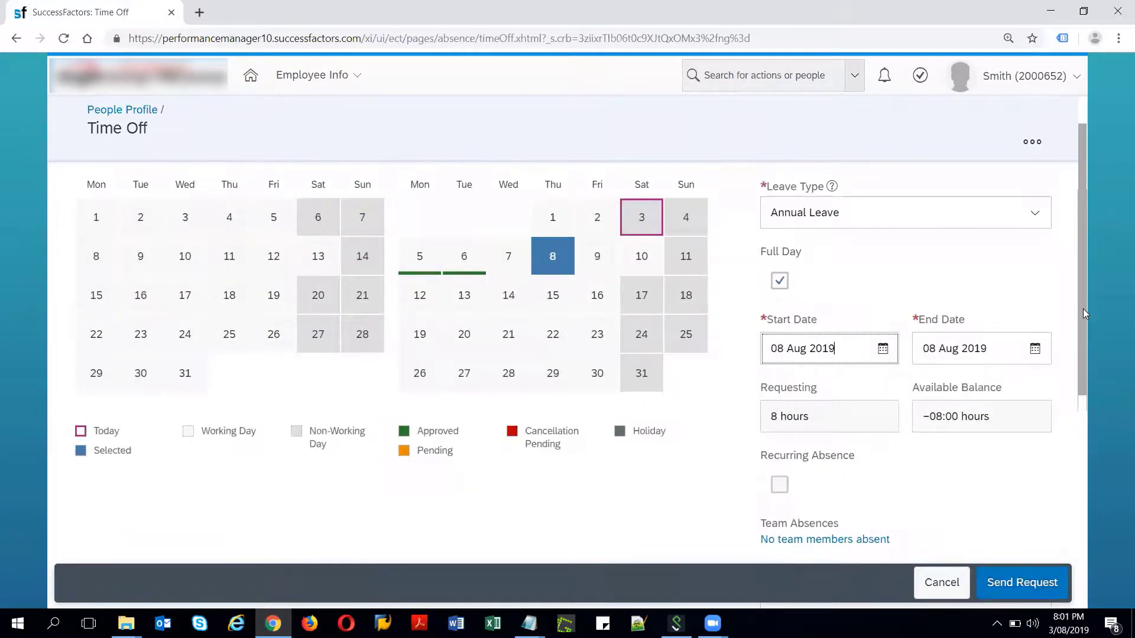
left_click_drag(1083, 308, 1083, 338)
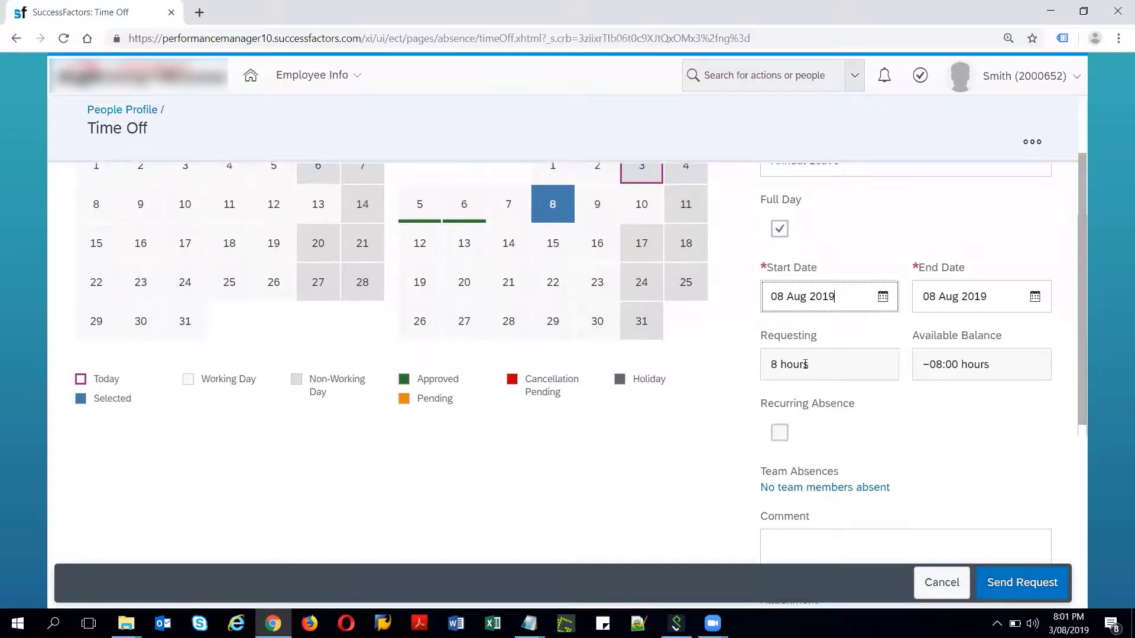
left_click_drag(805, 364, 771, 364)
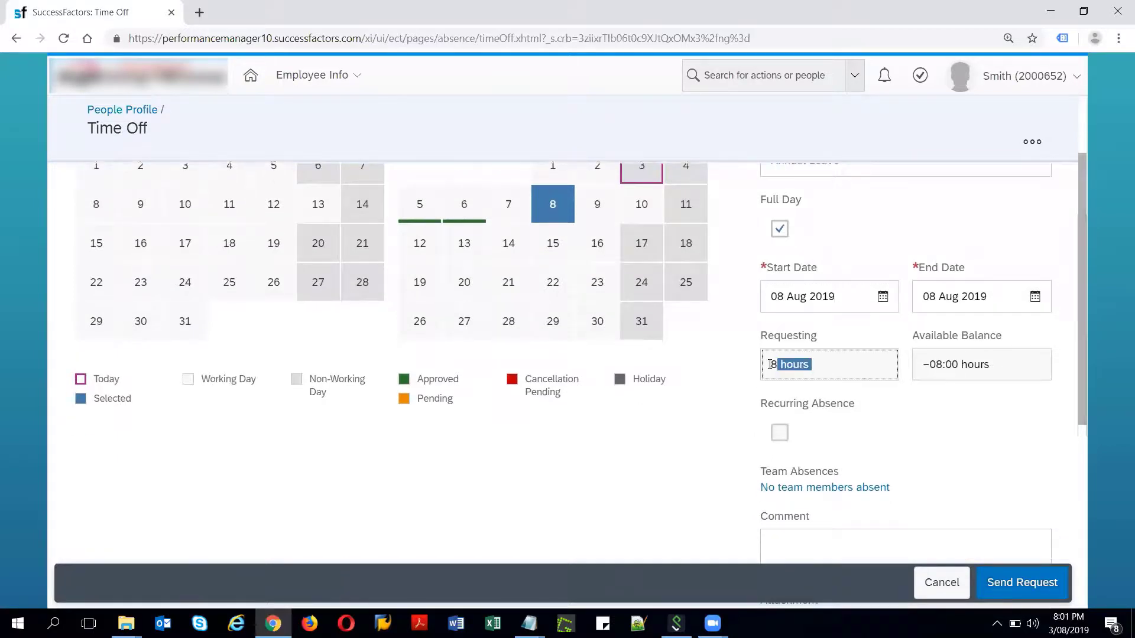
left_click(836, 364)
left_click_drag(926, 367, 1002, 366)
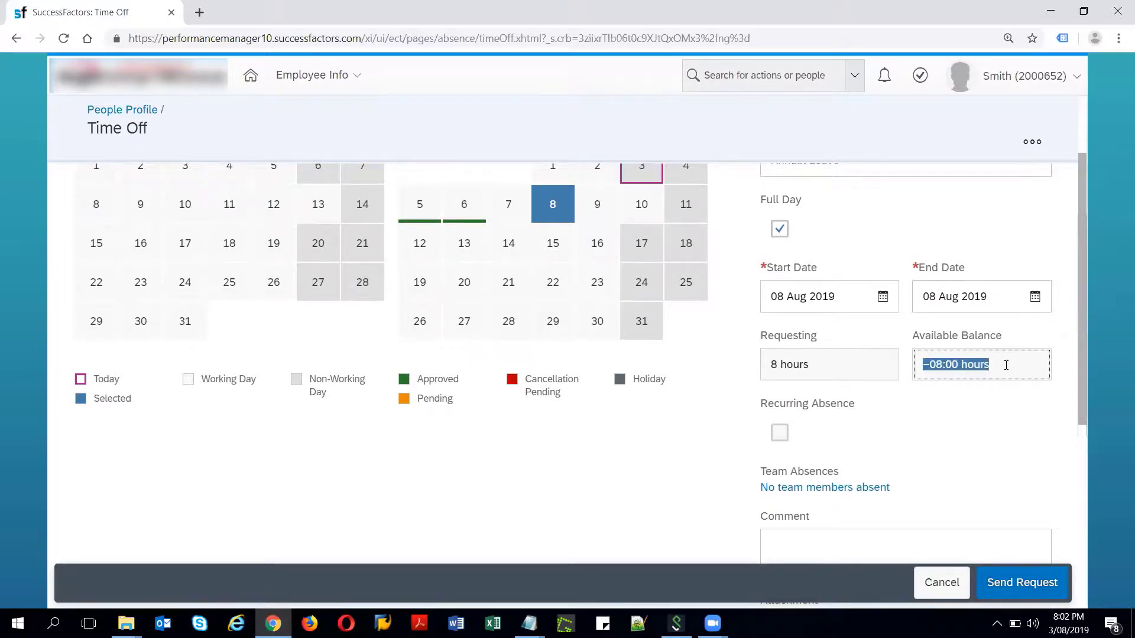
left_click(1006, 365)
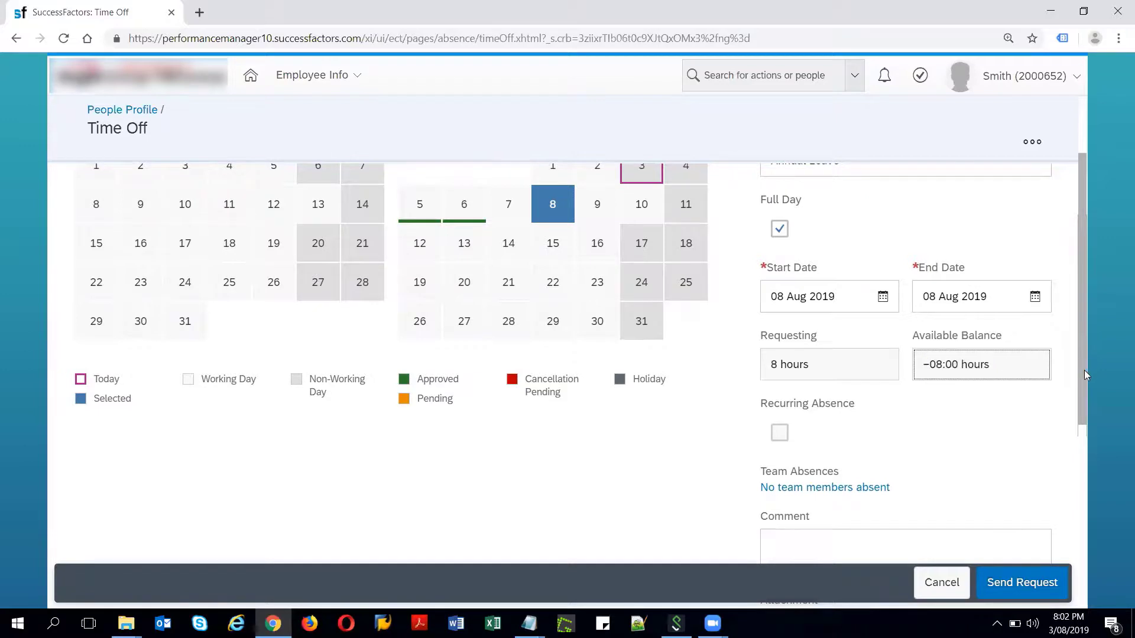
left_click_drag(1083, 372, 1086, 353)
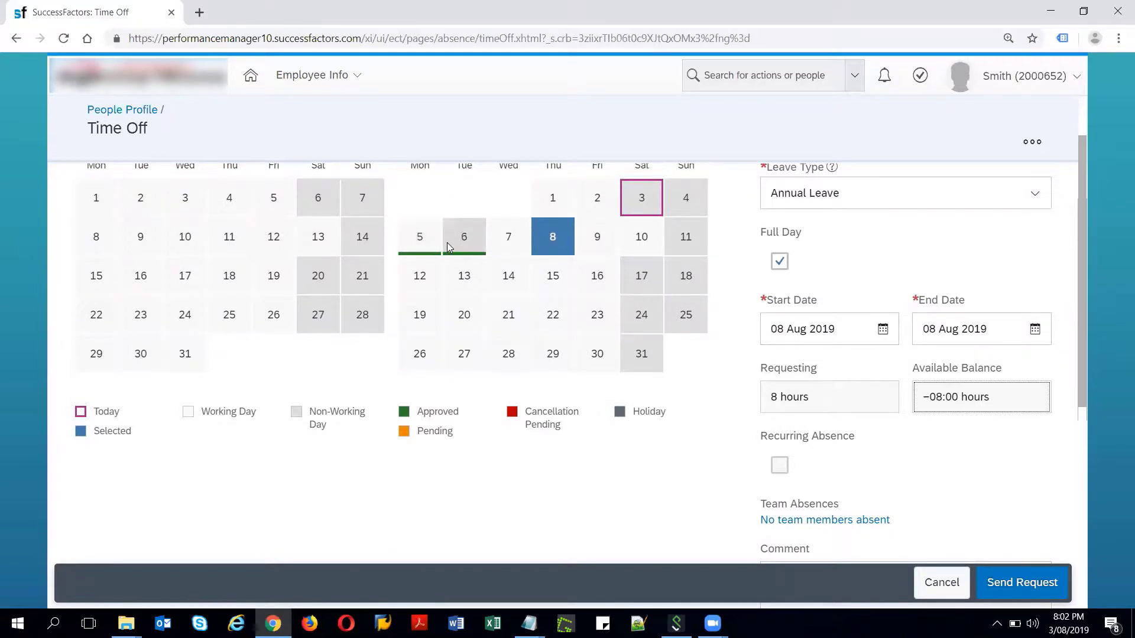
left_click_drag(1001, 401, 921, 403)
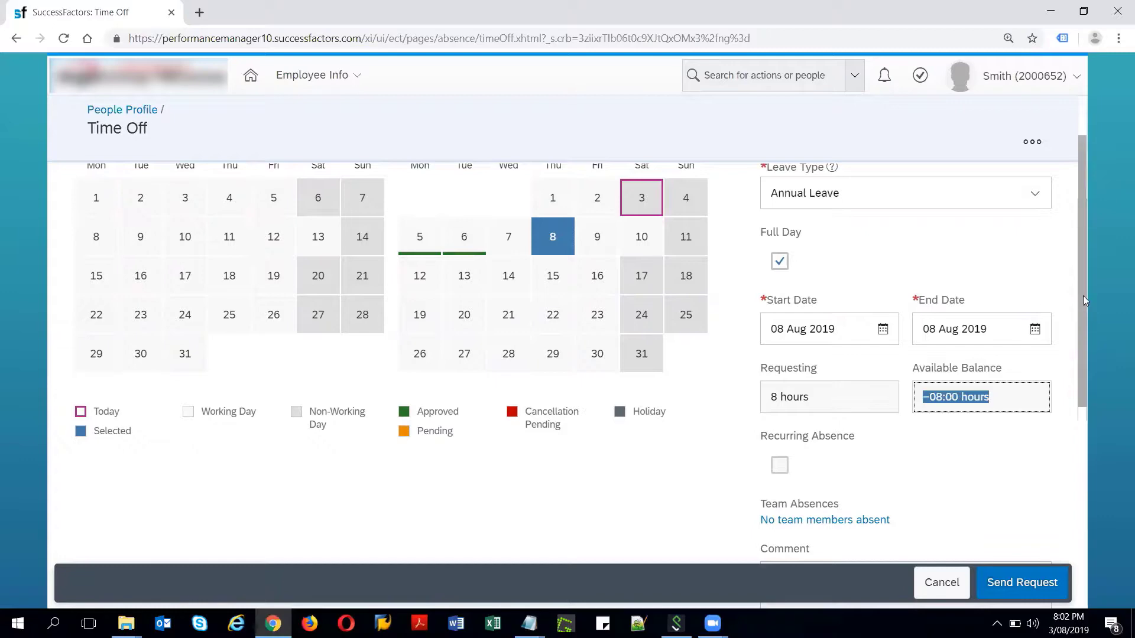
scroll(1082, 296, "up", 2)
scroll(1097, 272, "down", 3)
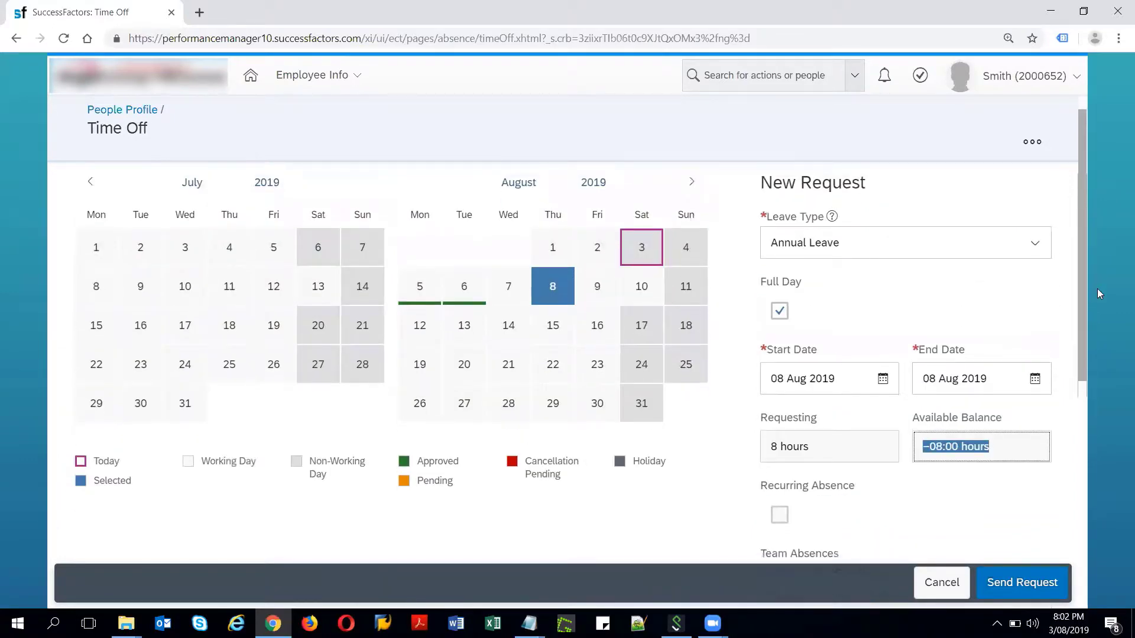
scroll(1085, 379, "down", 2)
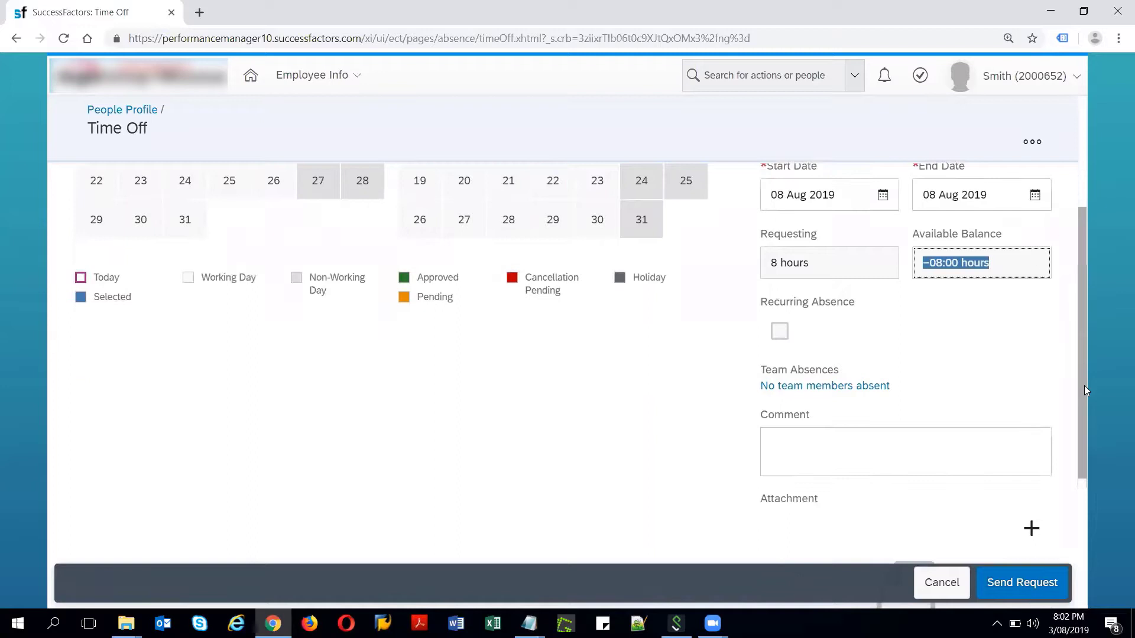
scroll(1081, 427, "down", 2)
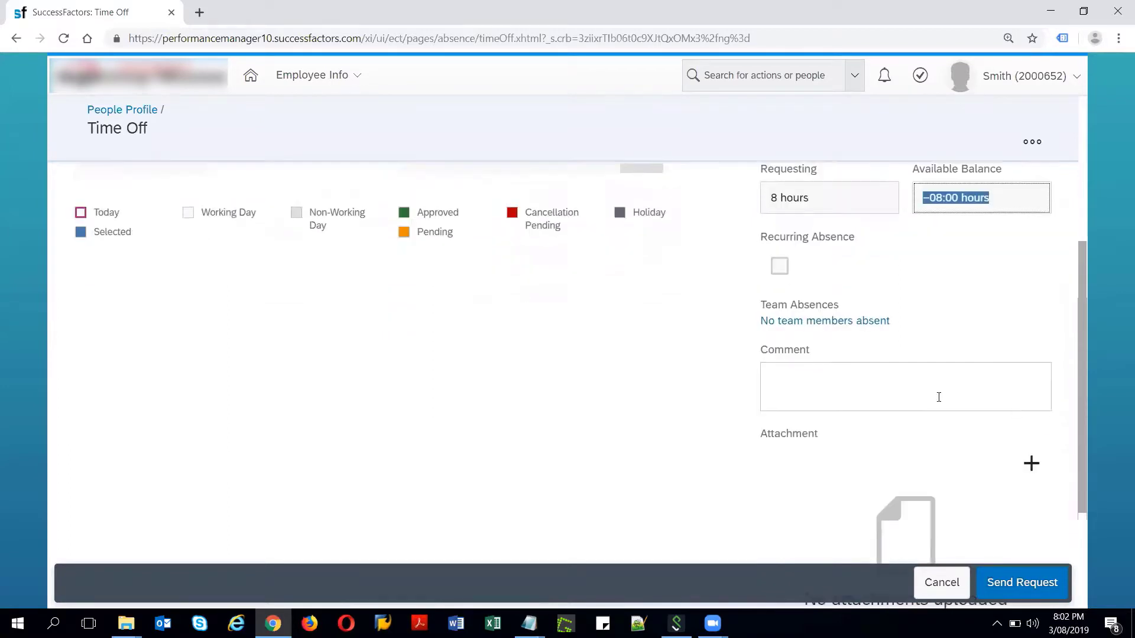
Step: Add the comment 'I will be on leave.' and send the 8 Aug leave request
left_click(938, 397)
type("I")
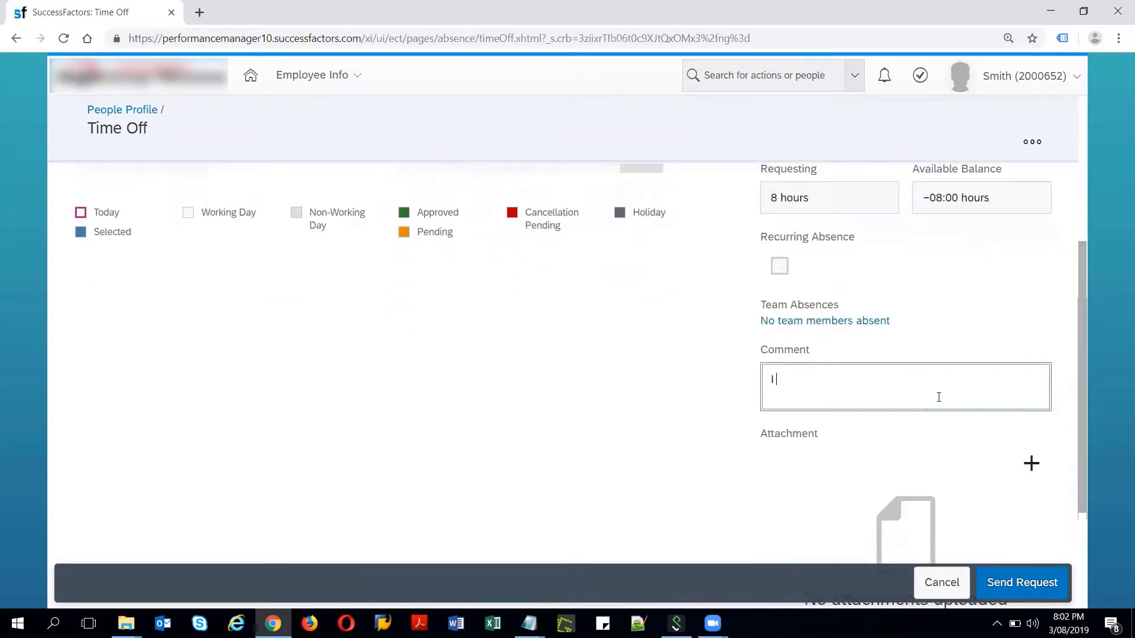
type(" will be on leave.")
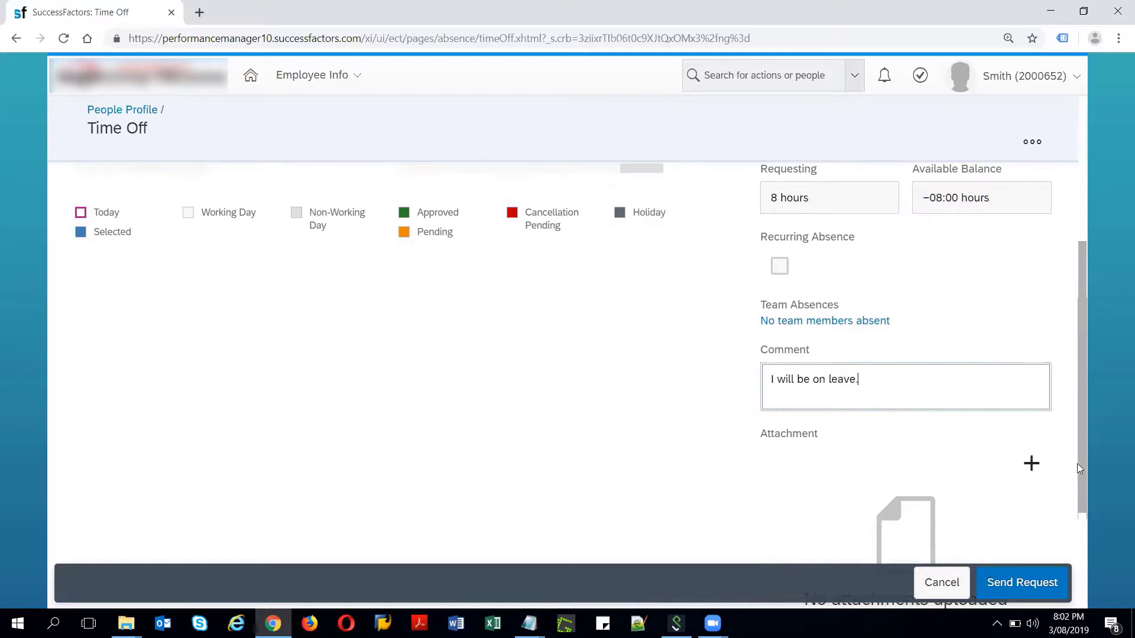
left_click_drag(1082, 472, 1081, 556)
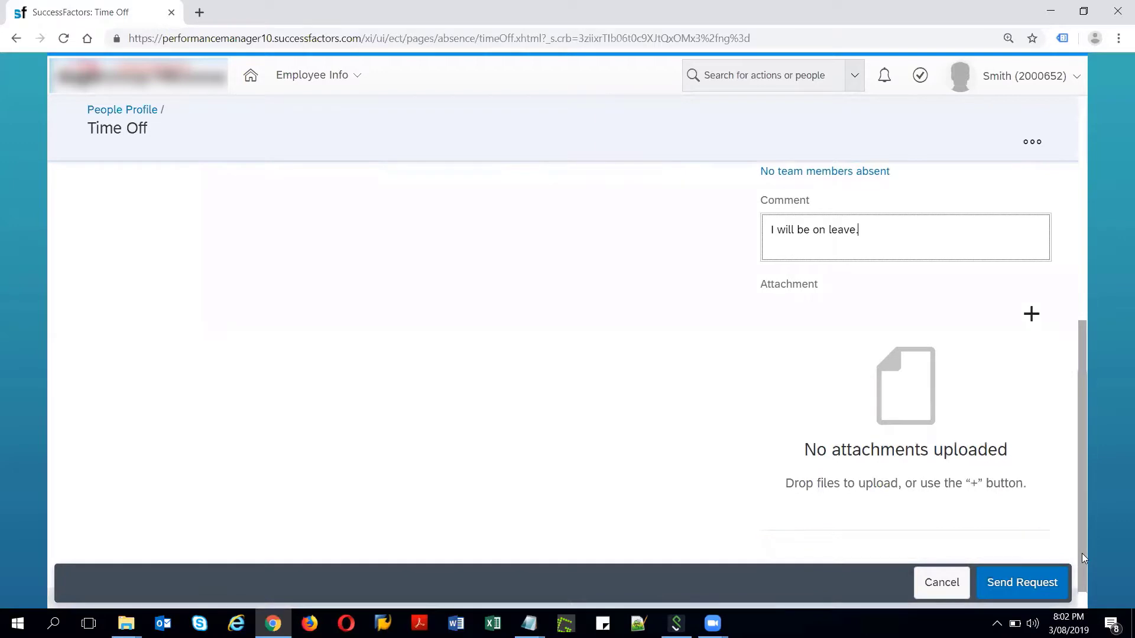
left_click(1039, 579)
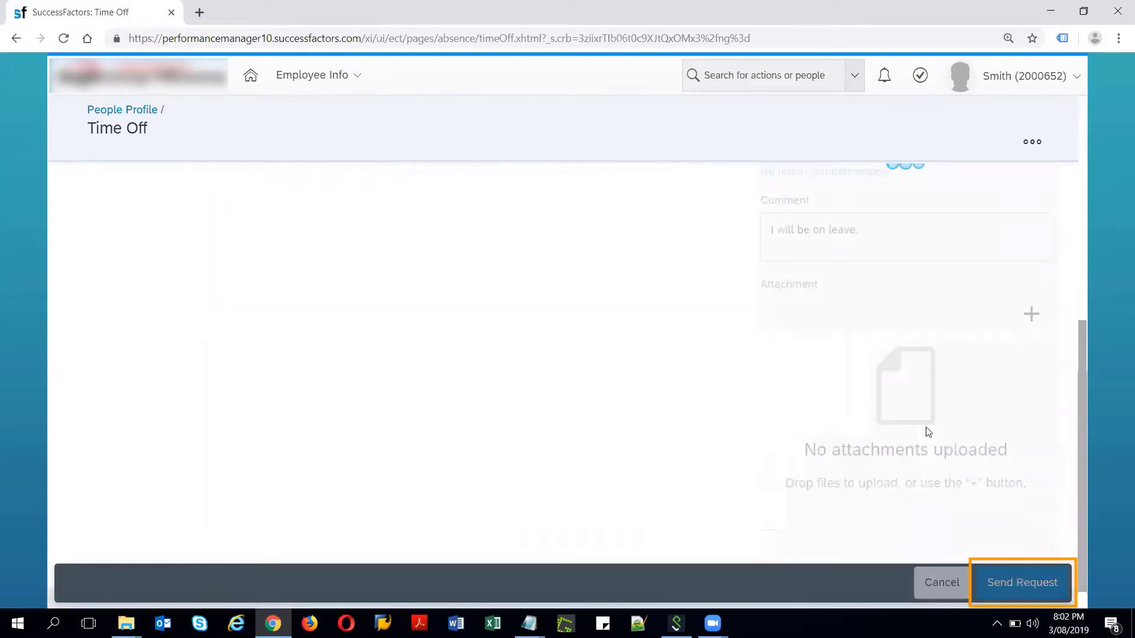